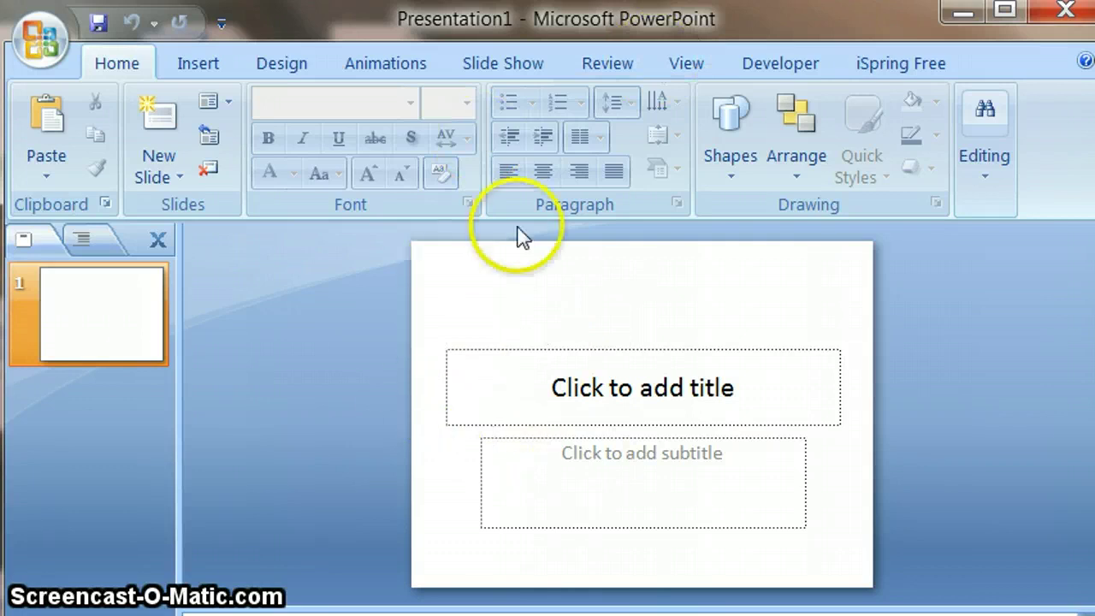
pyautogui.click(693, 67)
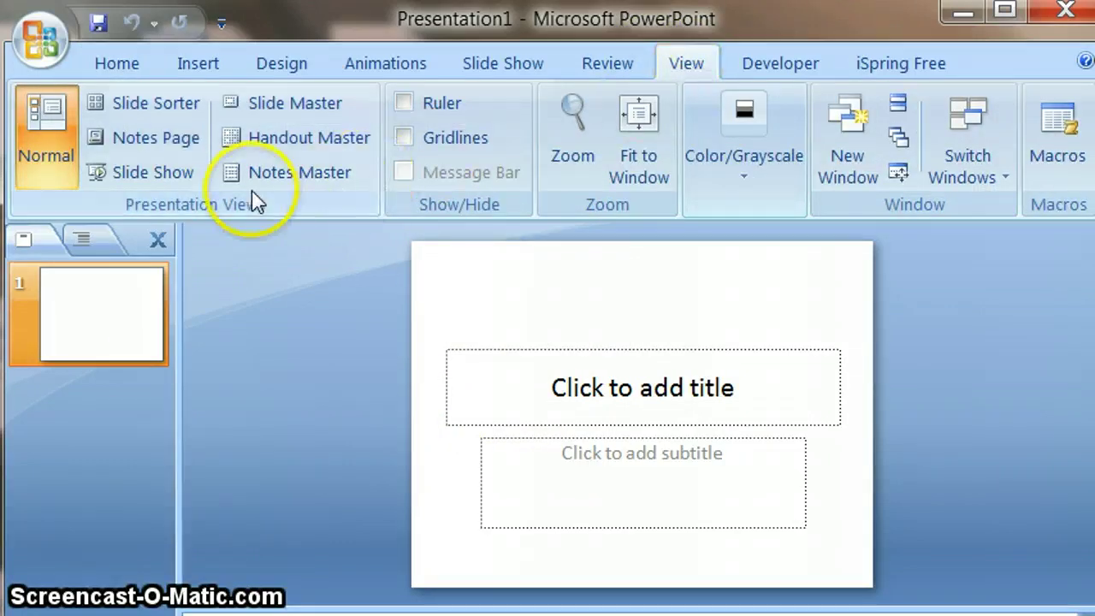
pyautogui.click(278, 110)
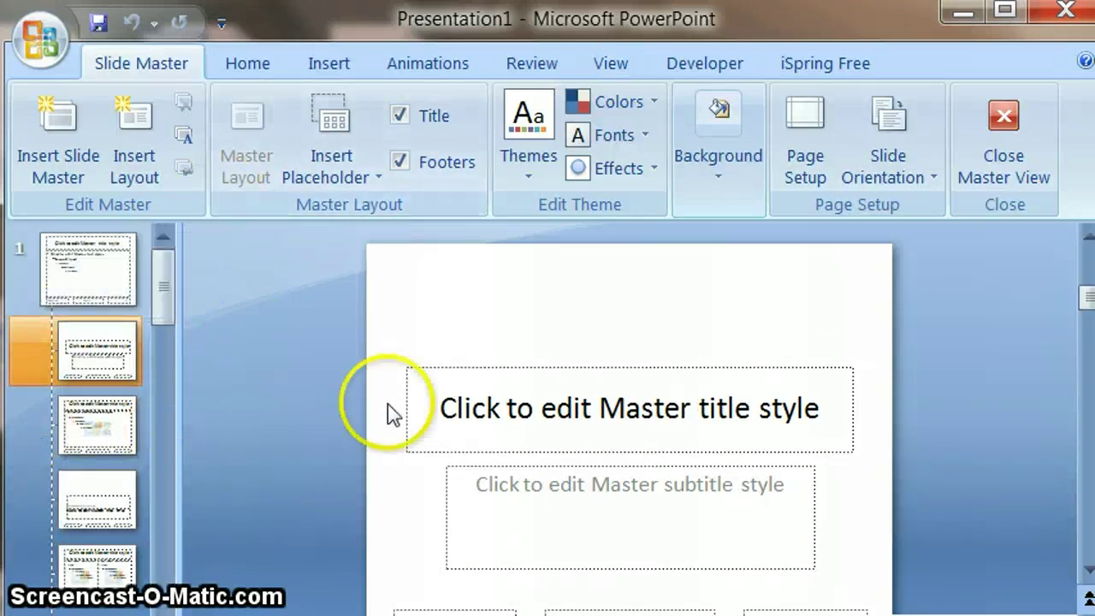
pyautogui.click(1005, 115)
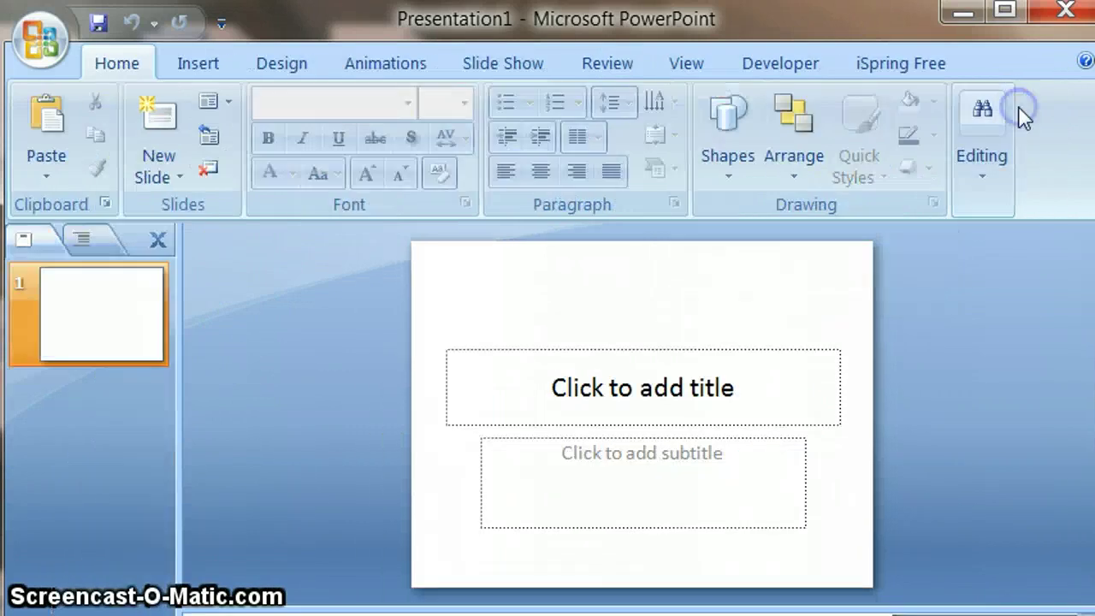
# Switch to the slide master view and select the top-level master slide
pyautogui.click(666, 65)
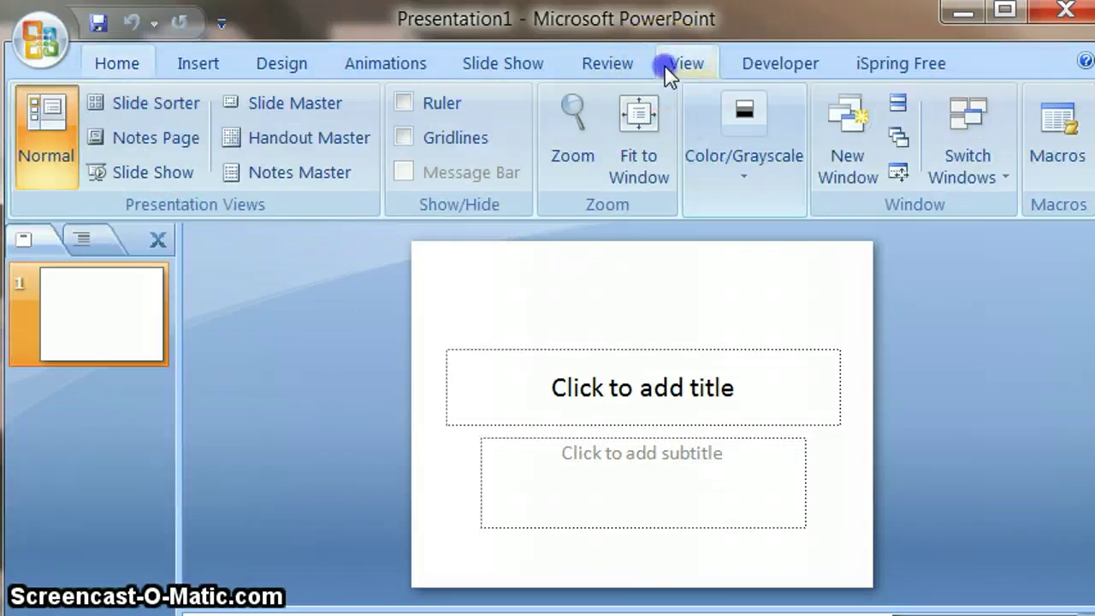
pyautogui.click(301, 106)
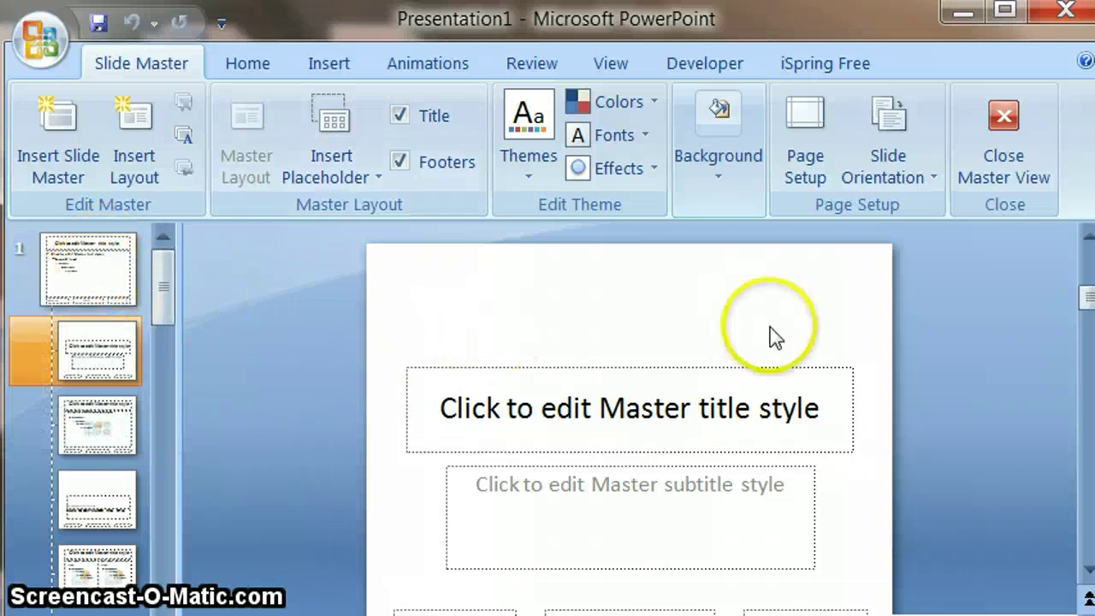
pyautogui.click(88, 265)
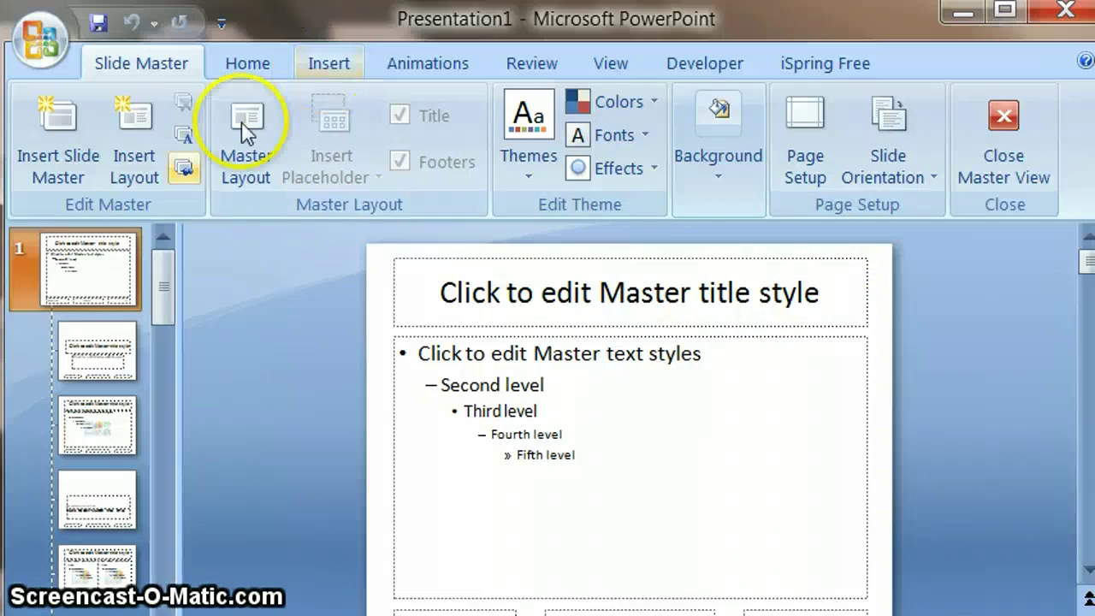
# Insert the World_IPv6_launch PNG image from the Desktop onto the master slide
pyautogui.click(356, 65)
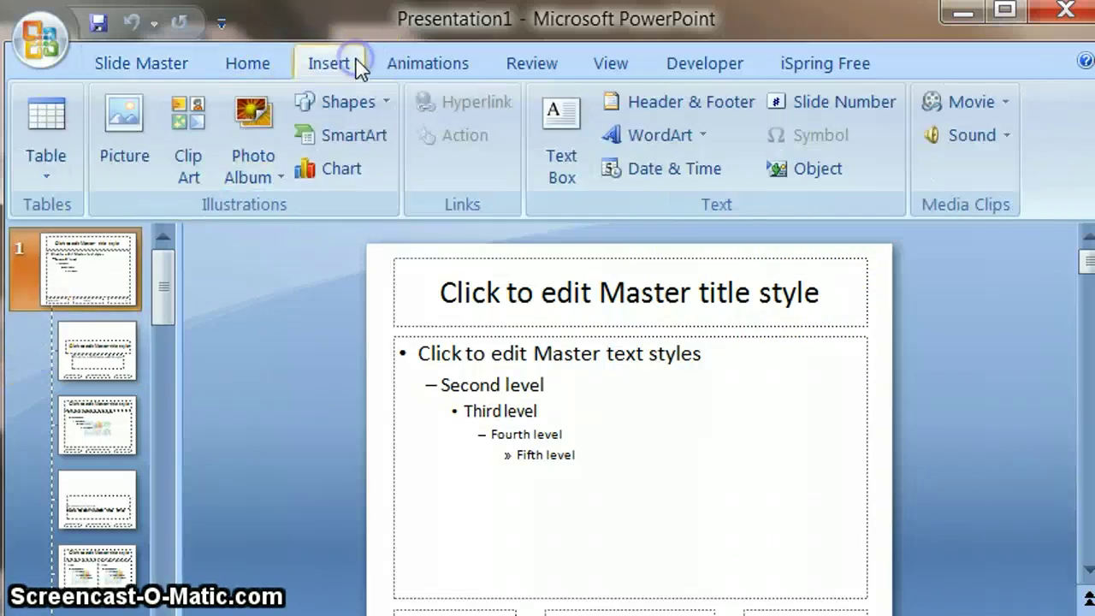
pyautogui.click(115, 130)
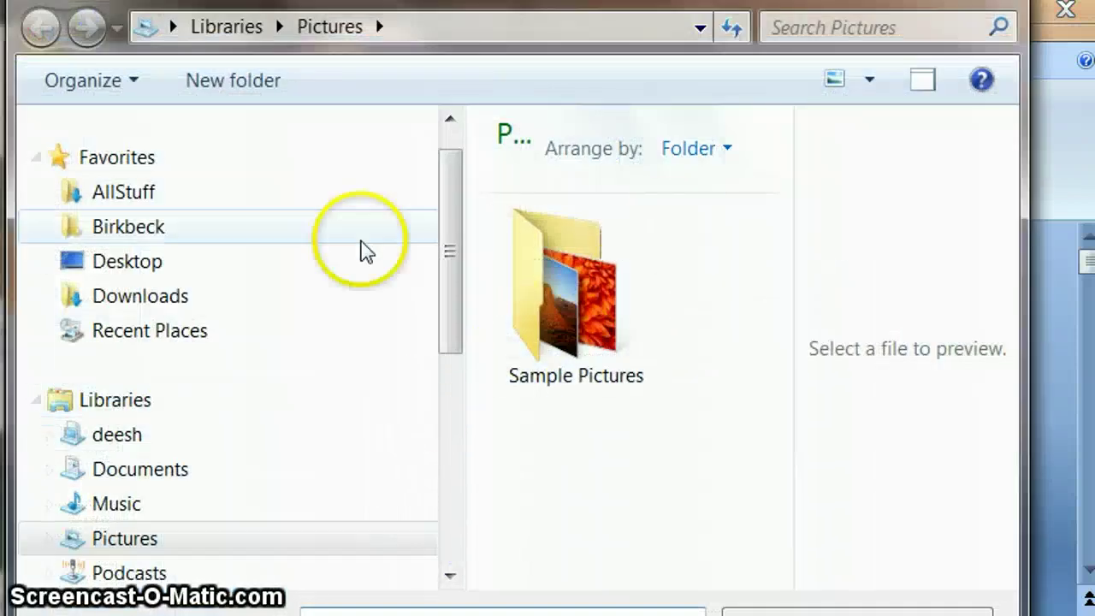
pyautogui.click(162, 264)
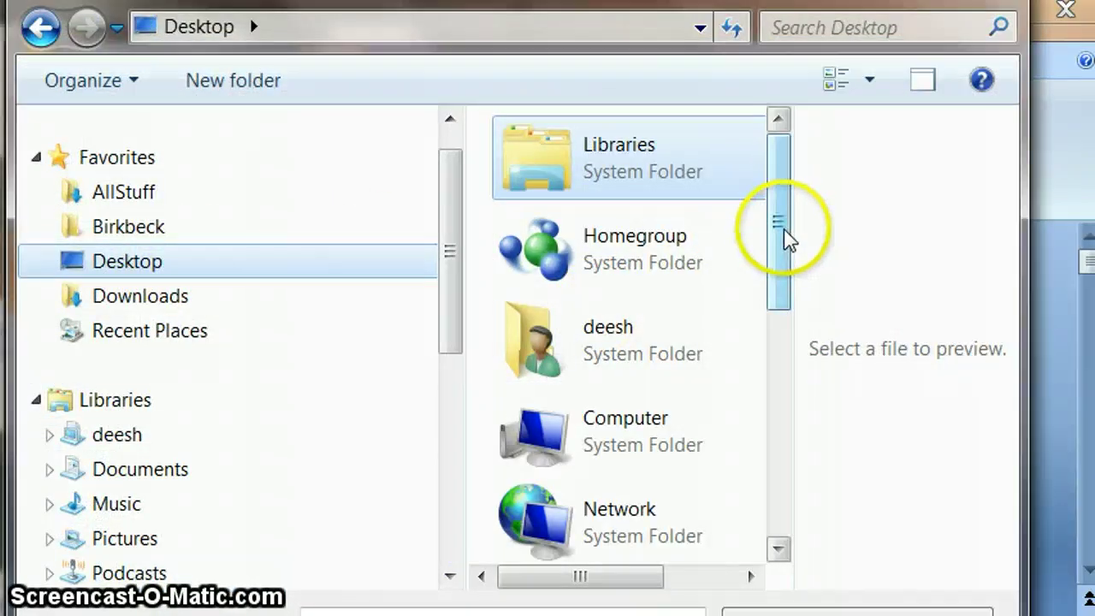
pyautogui.moveTo(785, 231); pyautogui.dragTo(776, 494)
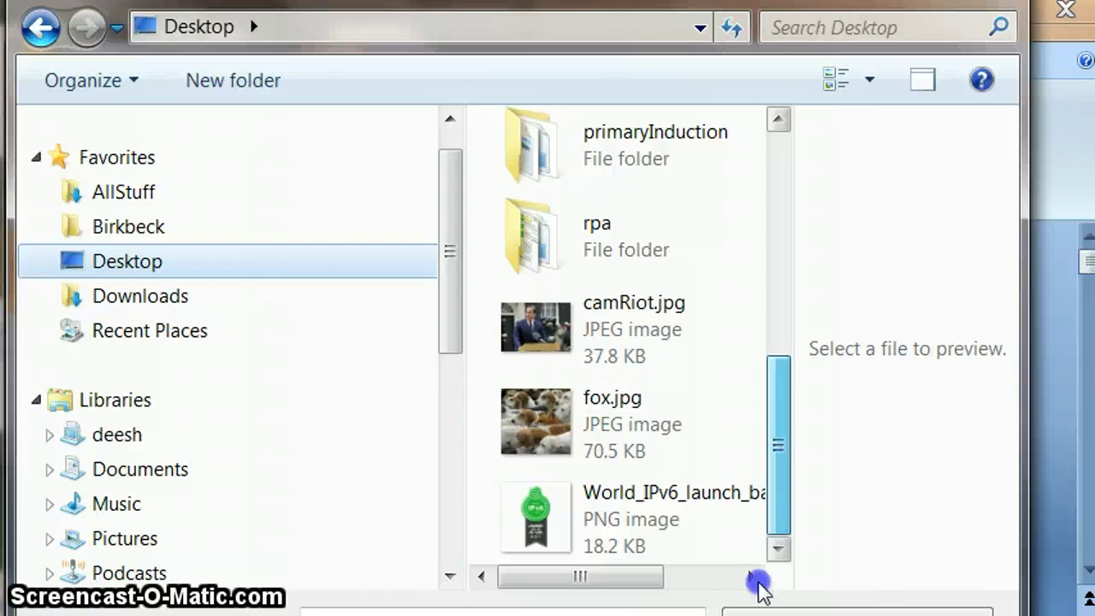
pyautogui.doubleClick(598, 521)
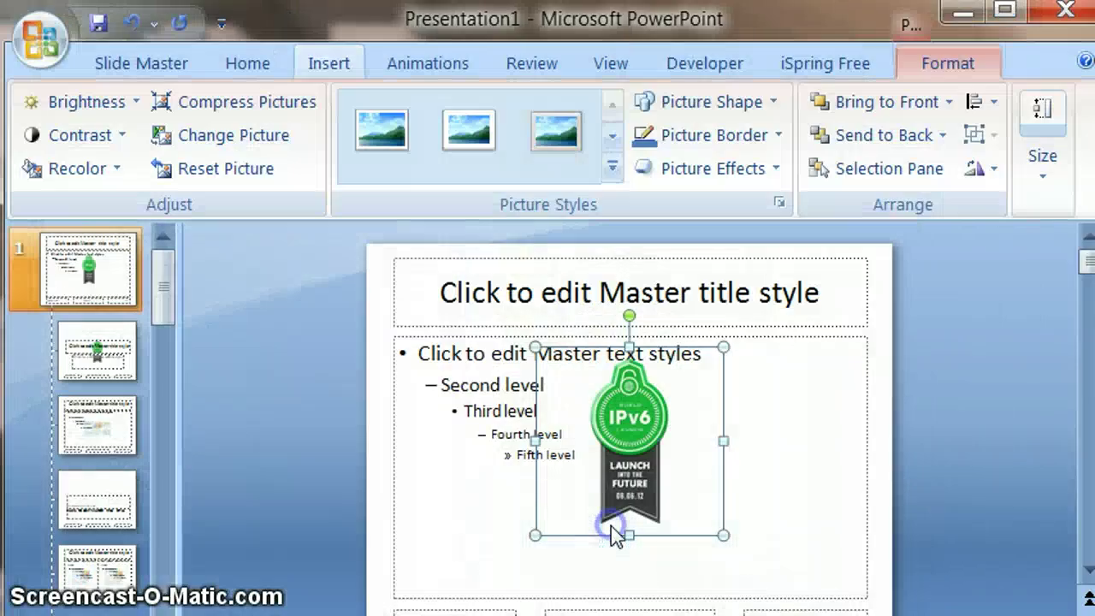
# Move the IPv6 badge to the master slide's top-right corner and shrink it to fit beside the title text
pyautogui.click(641, 445)
pyautogui.moveTo(642, 444); pyautogui.dragTo(834, 350)
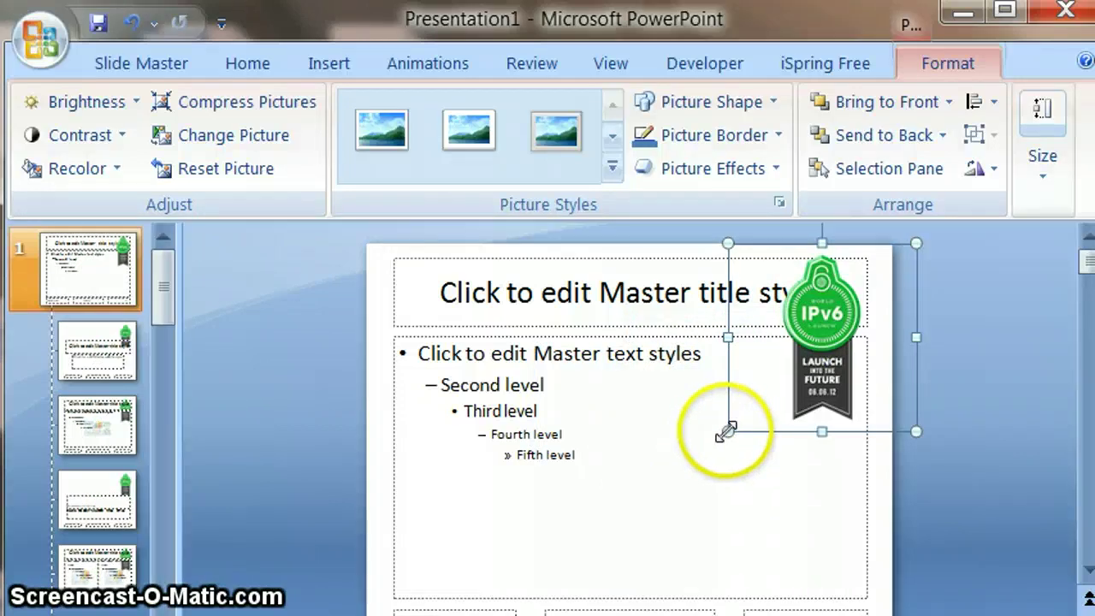
pyautogui.moveTo(727, 431); pyautogui.dragTo(803, 358)
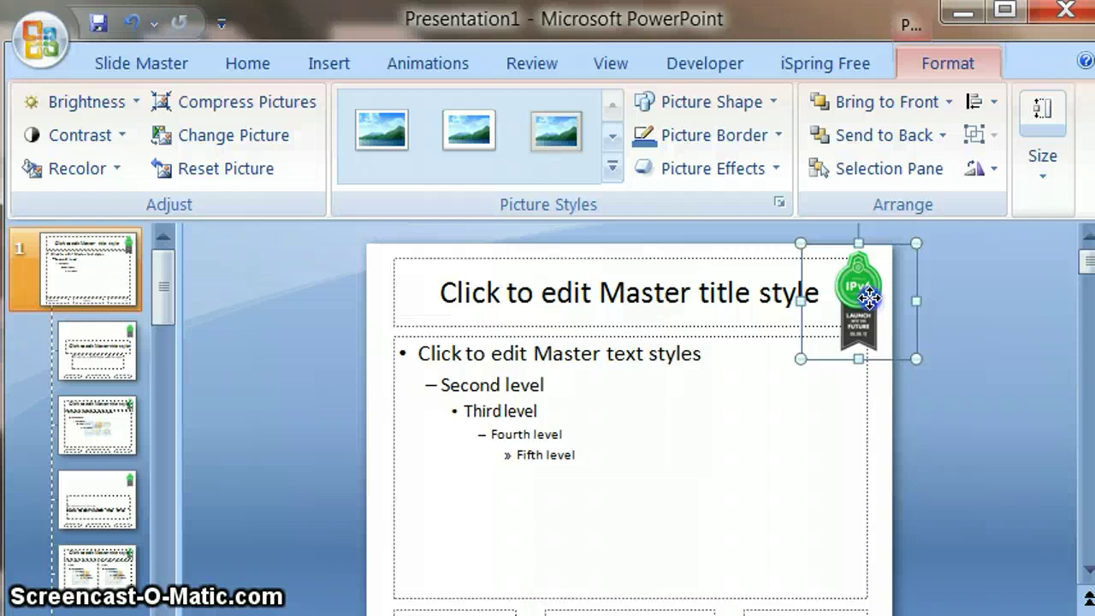
pyautogui.moveTo(869, 297); pyautogui.dragTo(871, 298)
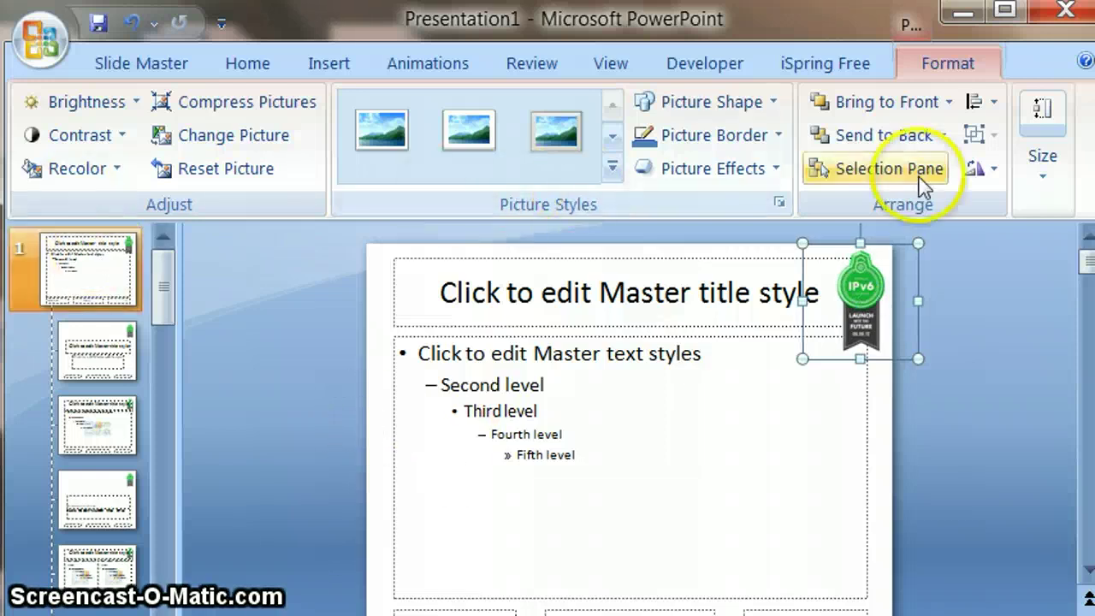
# Leave the master view and add two new slides after the title slide
pyautogui.click(114, 75)
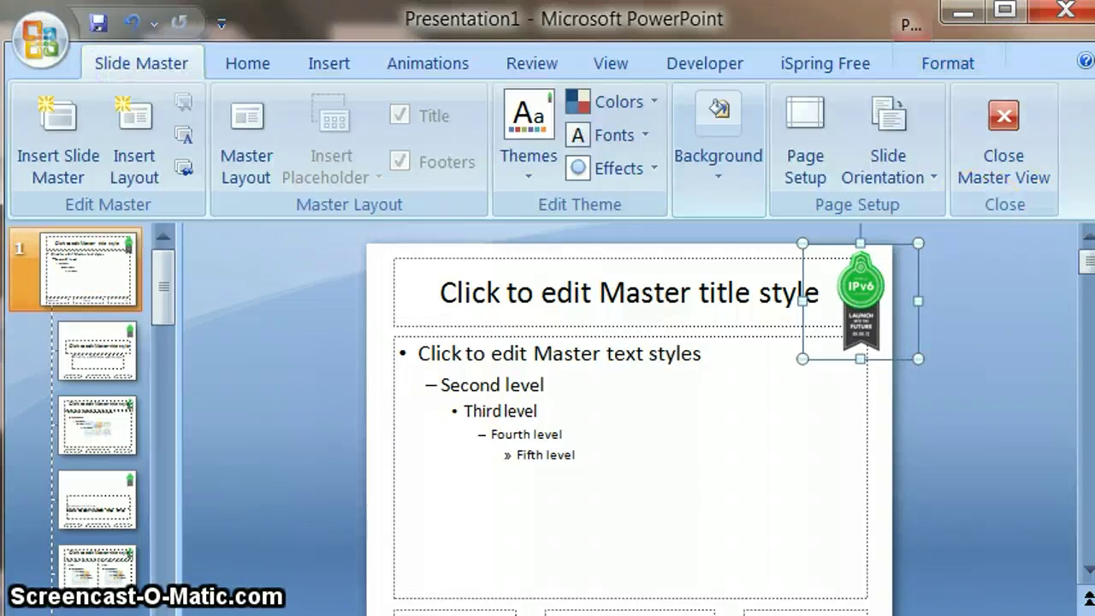
pyautogui.click(994, 135)
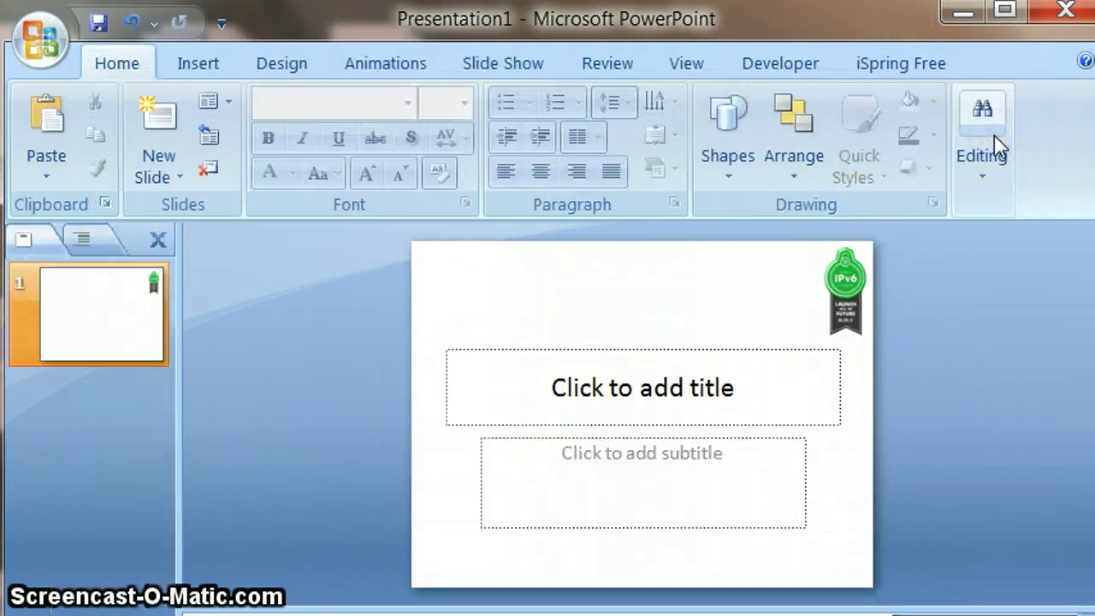
pyautogui.click(159, 111)
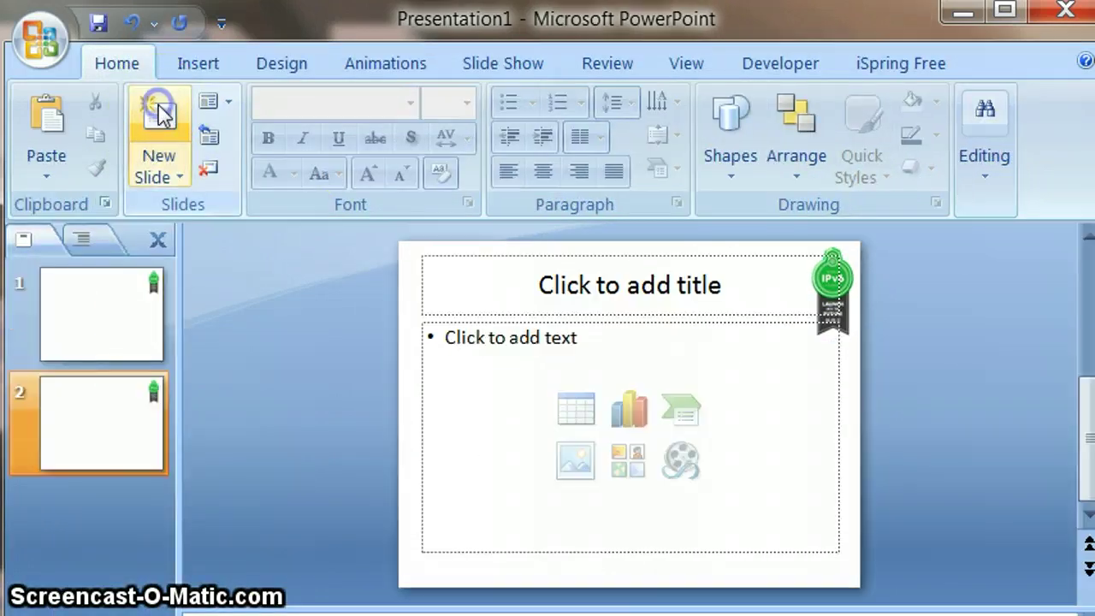
pyautogui.click(163, 116)
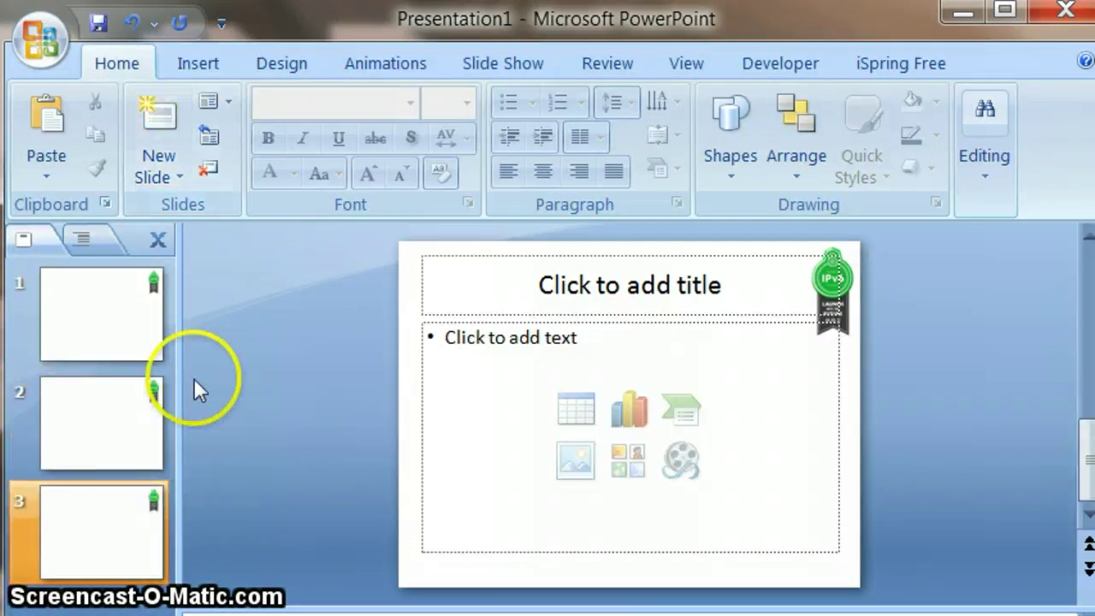
# Delete the two added slides, leaving only the title slide
pyautogui.click(109, 510)
pyautogui.rightClick(109, 510)
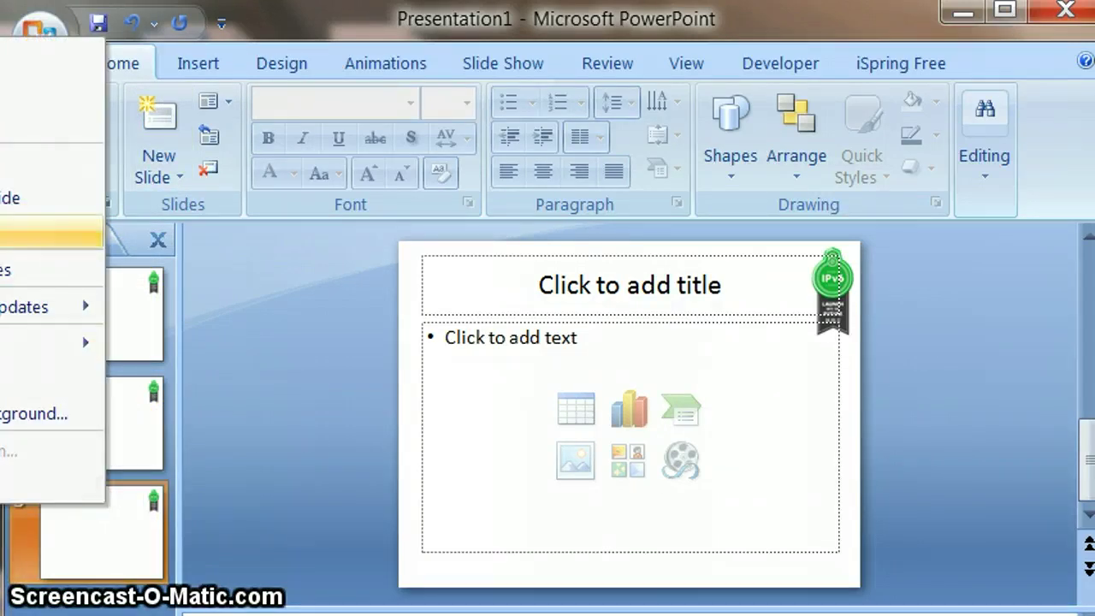
pyautogui.click(18, 232)
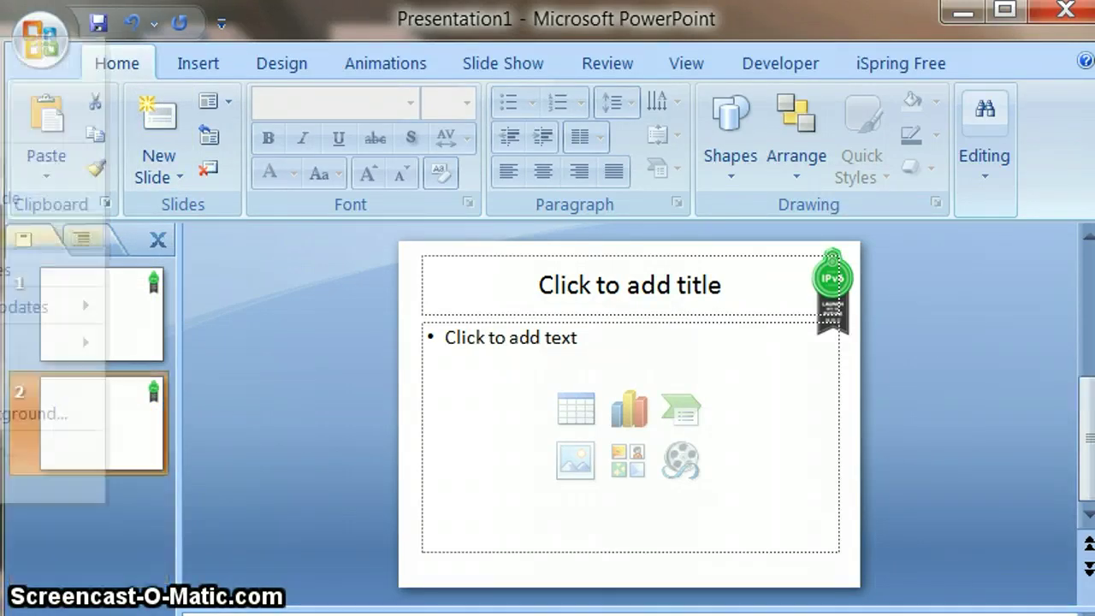
pyautogui.press('Delete')
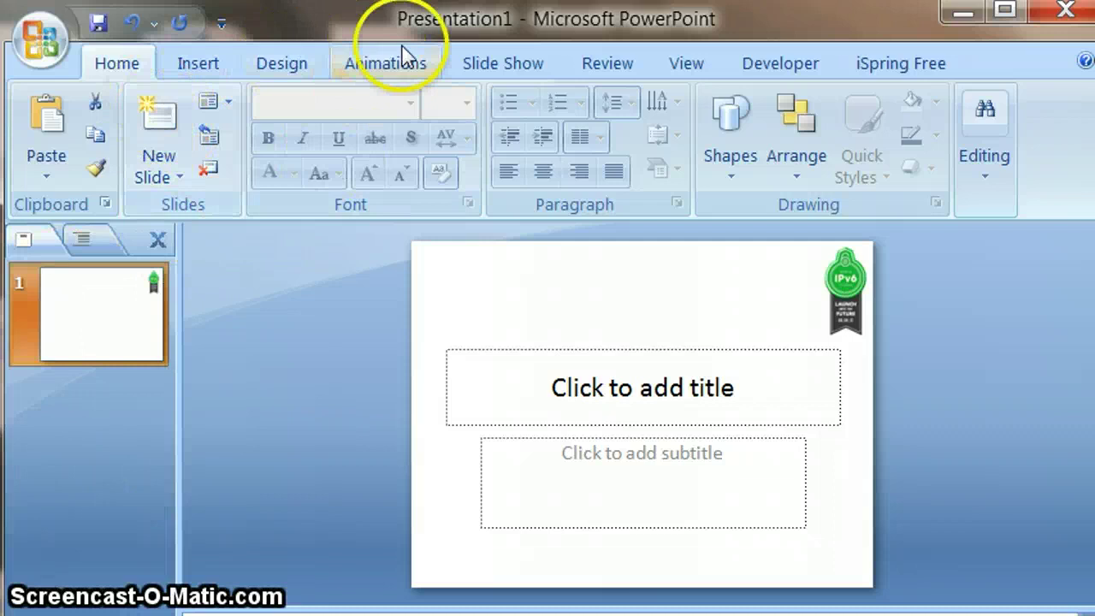
# Reopen the slide master view and select the top-level master slide for editing
pyautogui.click(680, 68)
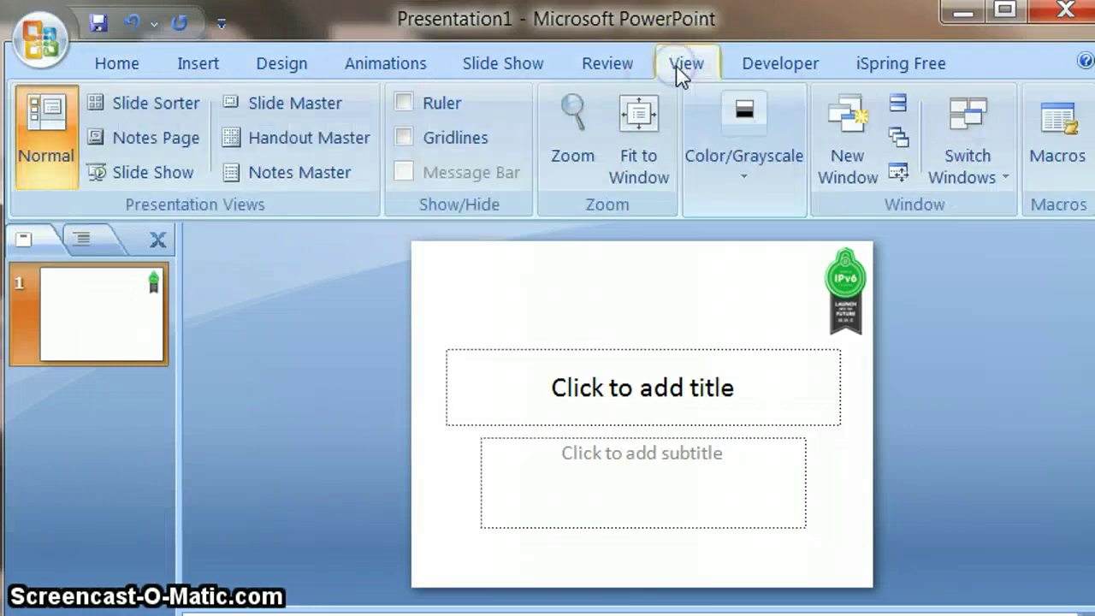
pyautogui.click(306, 111)
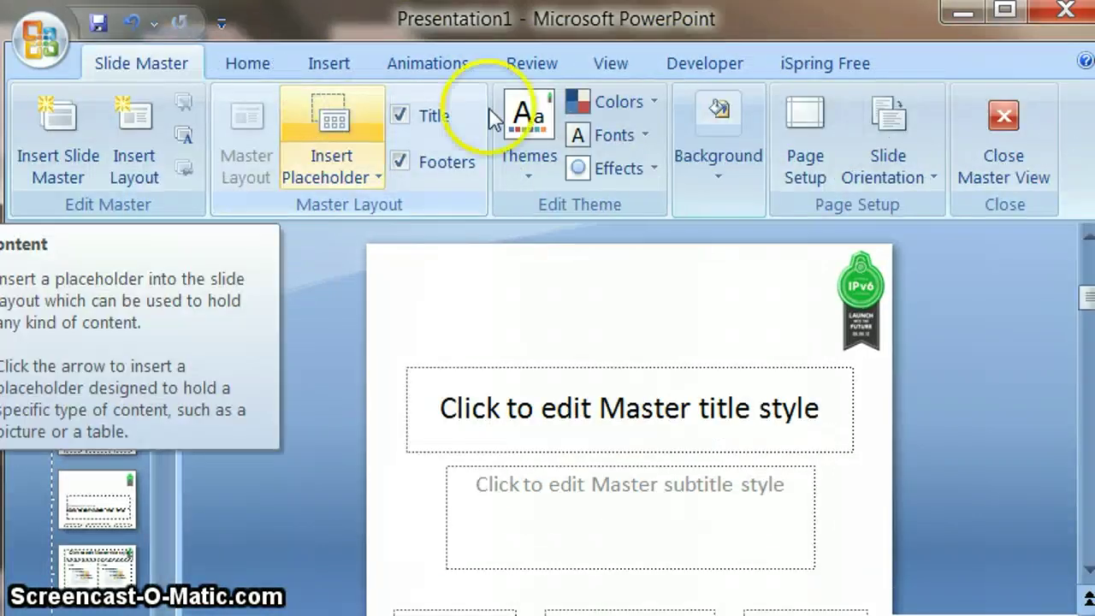
pyautogui.click(112, 278)
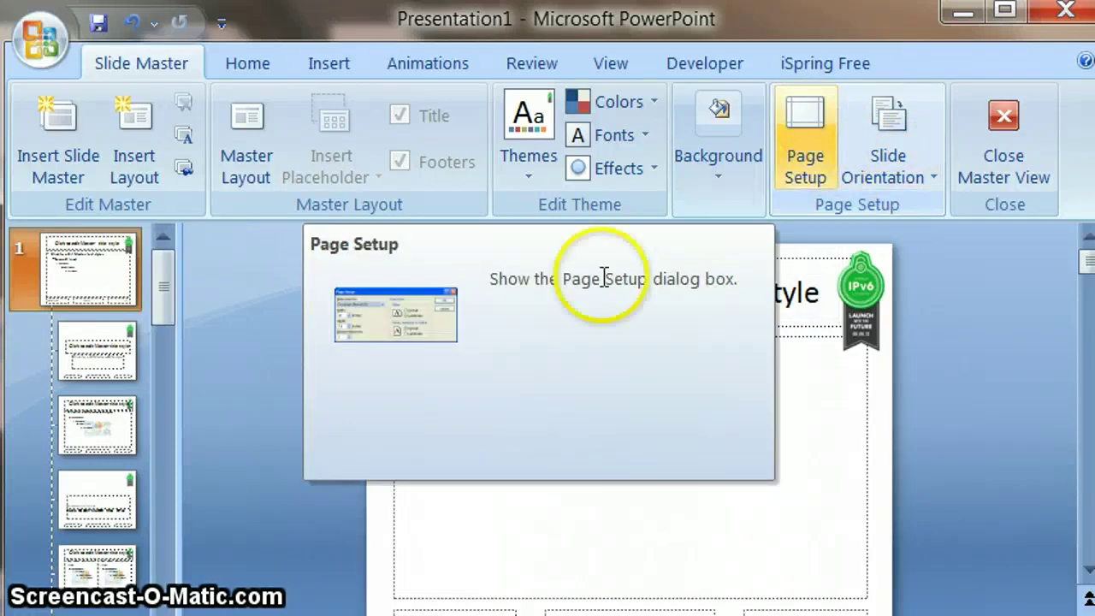
# Set the slide width to 26.7 cm in the page setup
pyautogui.click(819, 128)
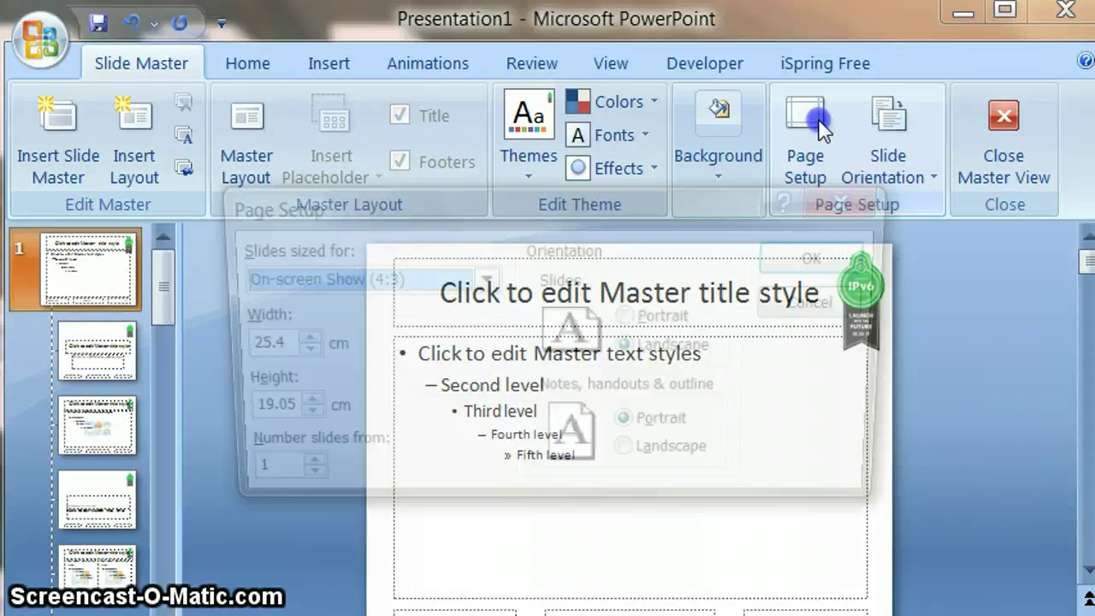
pyautogui.click(292, 340)
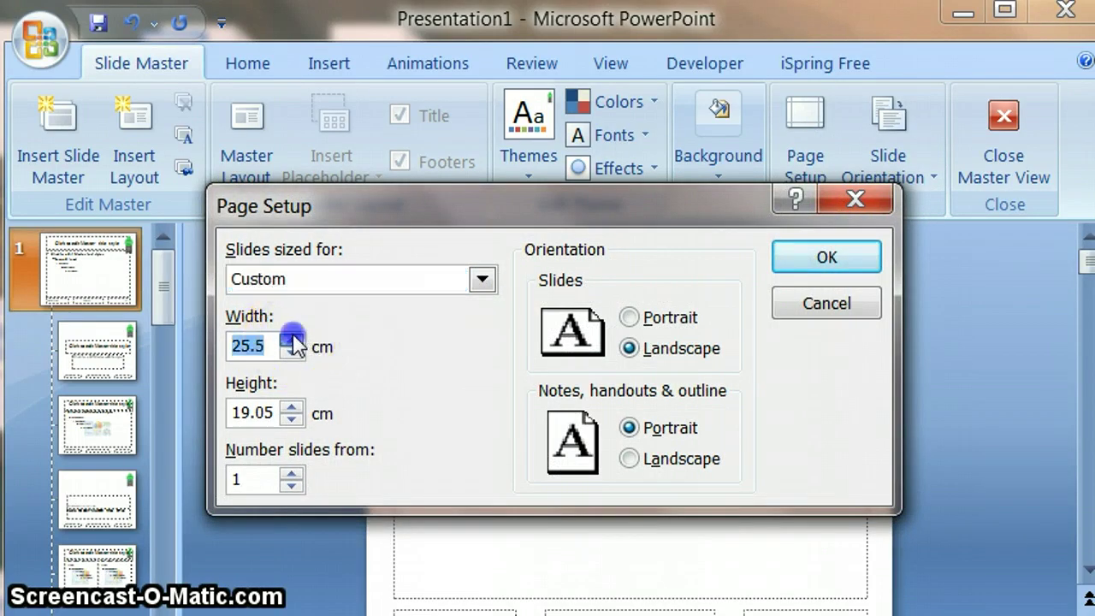
pyautogui.click(292, 341)
pyautogui.click(292, 341)
pyautogui.click(291, 341)
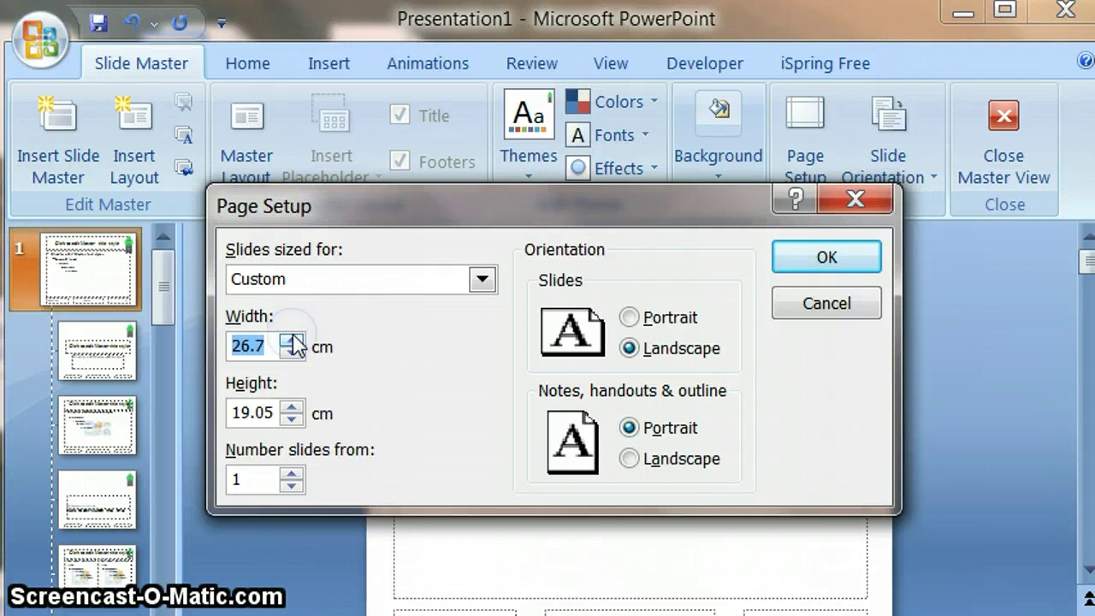
pyautogui.click(858, 254)
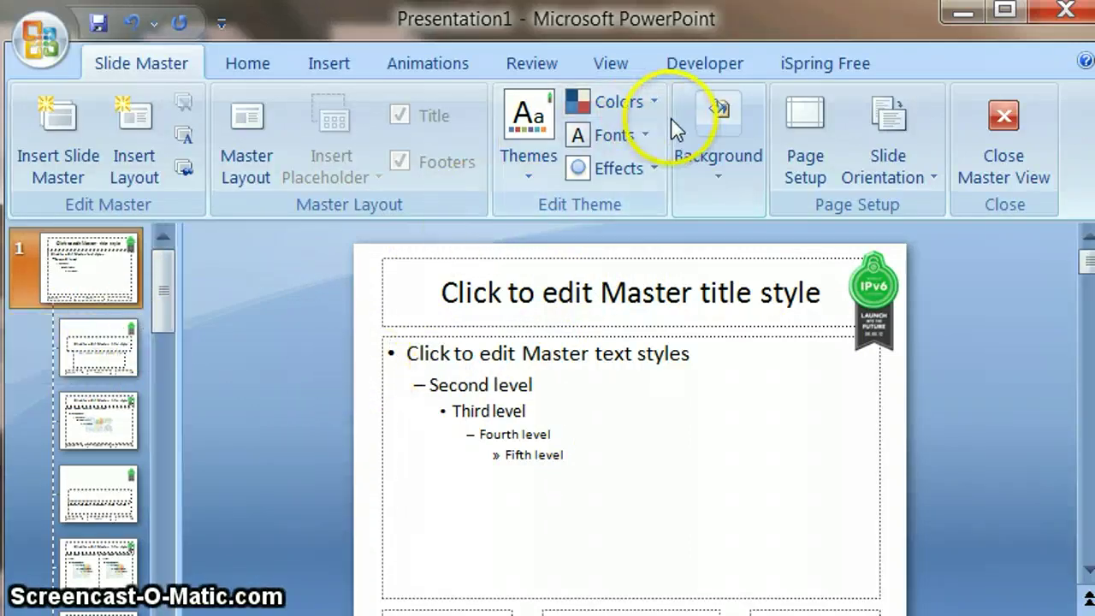
# Apply the light gray gradient background style, first in the second row, to the master slide
pyautogui.click(725, 181)
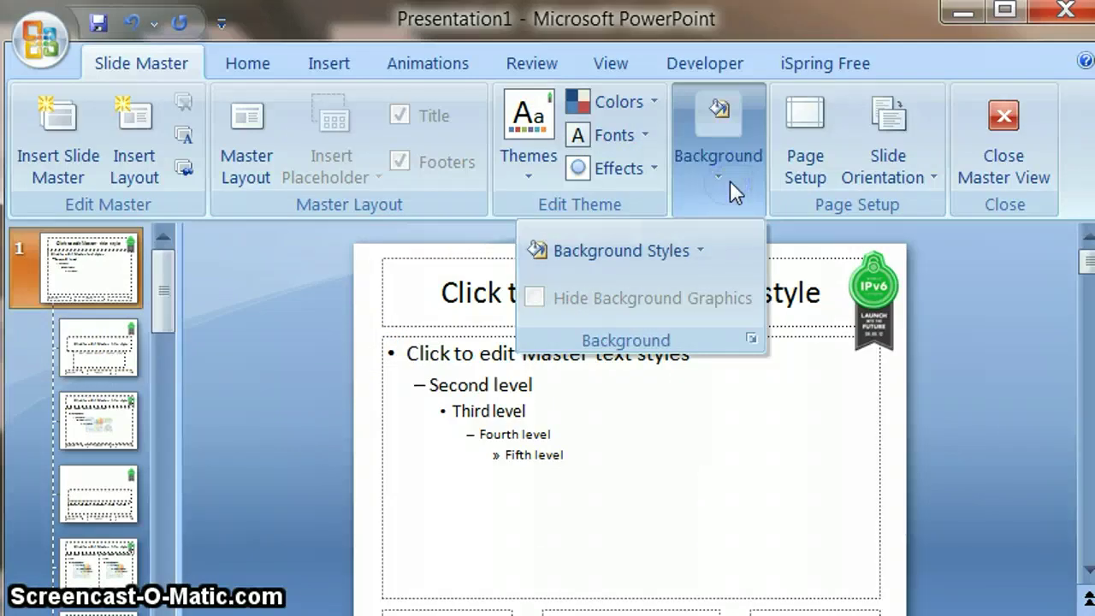
pyautogui.click(672, 251)
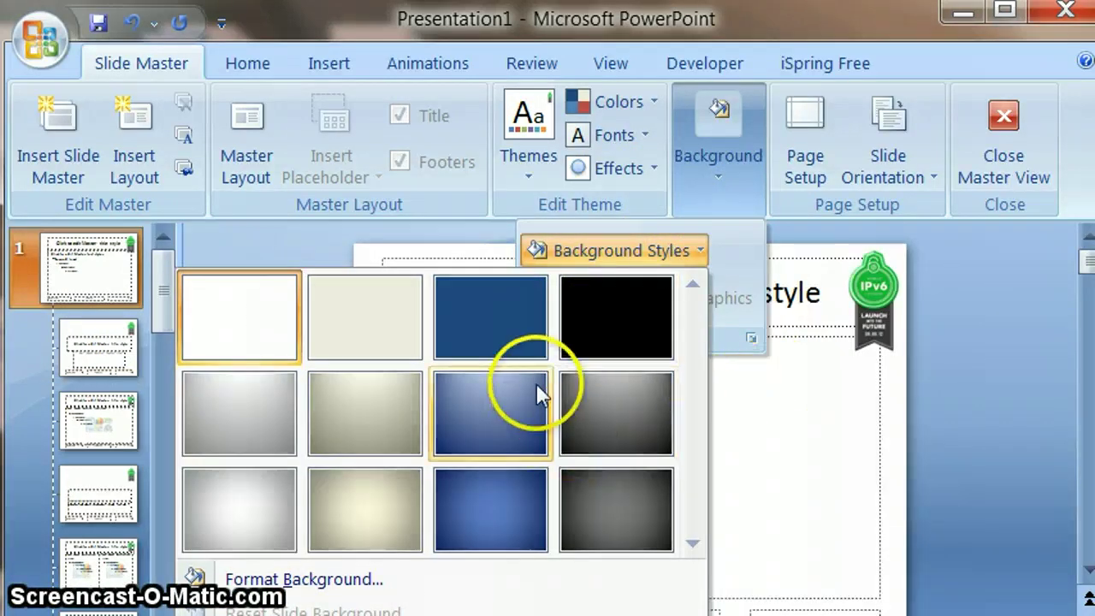
pyautogui.click(251, 427)
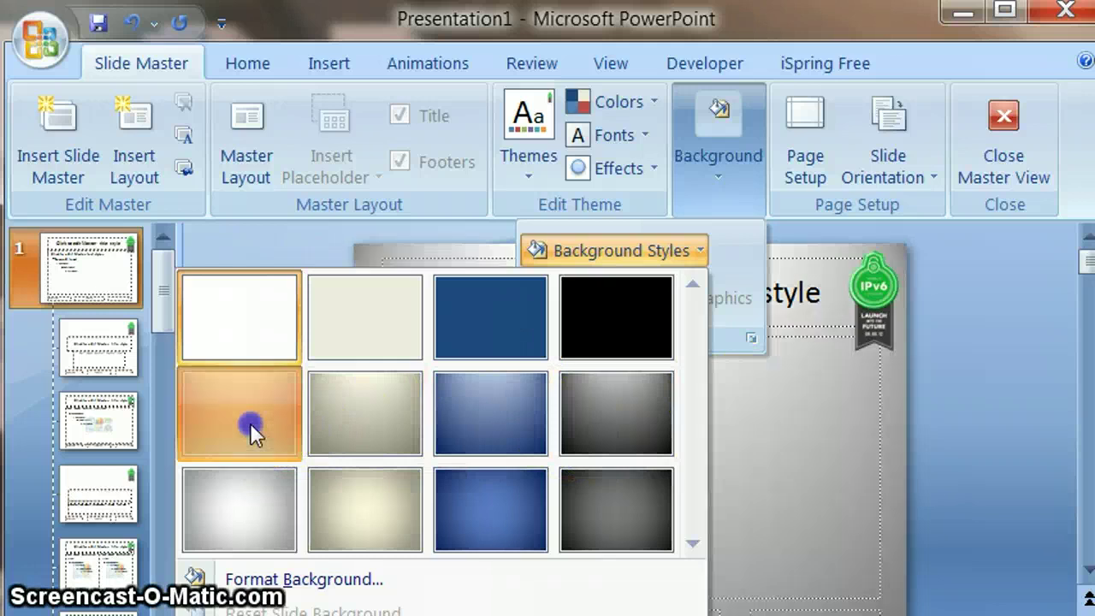
pyautogui.click(801, 365)
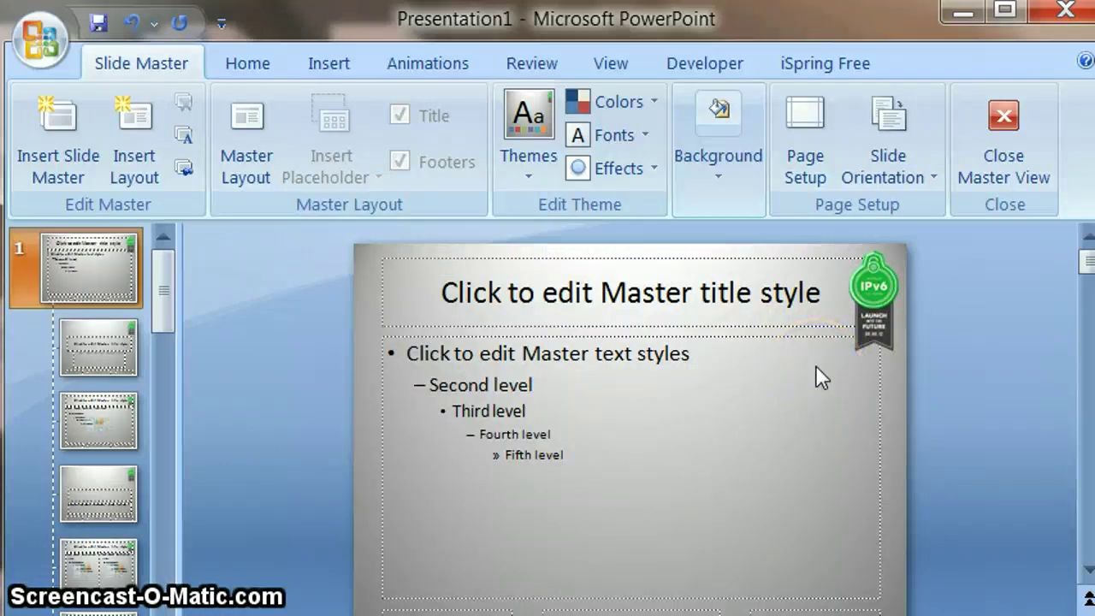
# Color the title text of the Title Slide layout green and return to the normal slide view
pyautogui.click(874, 286)
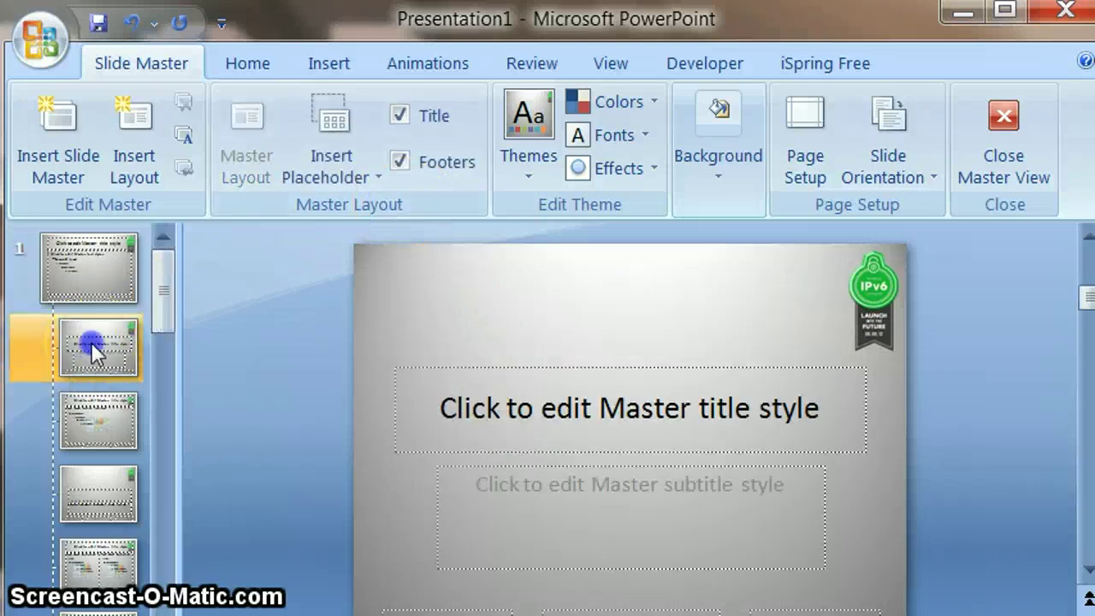
pyautogui.tripleClick(622, 409)
pyautogui.rightClick(622, 411)
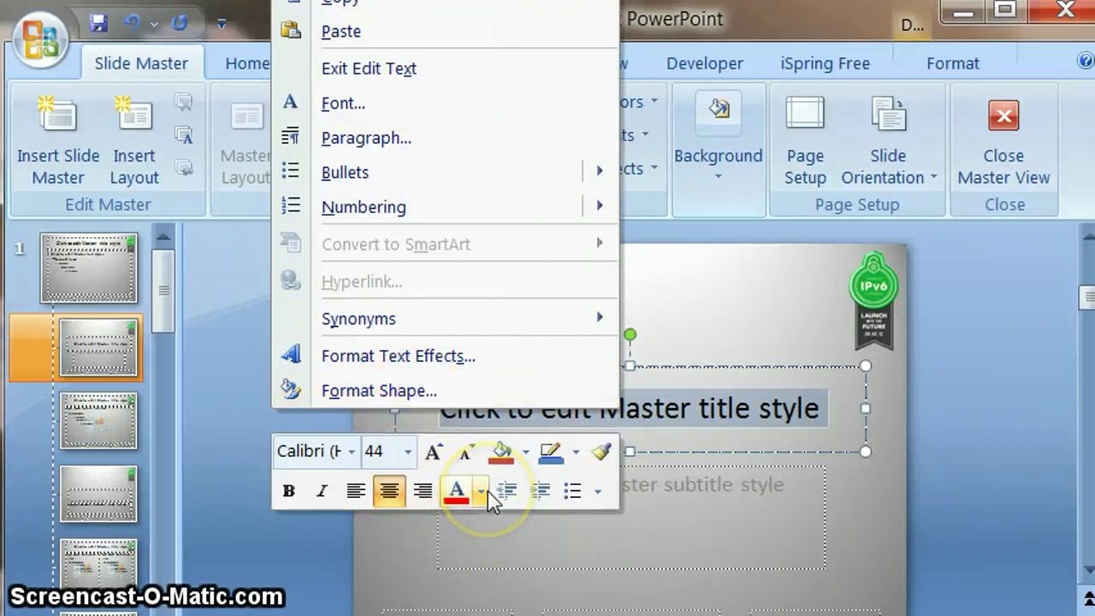
pyautogui.click(525, 453)
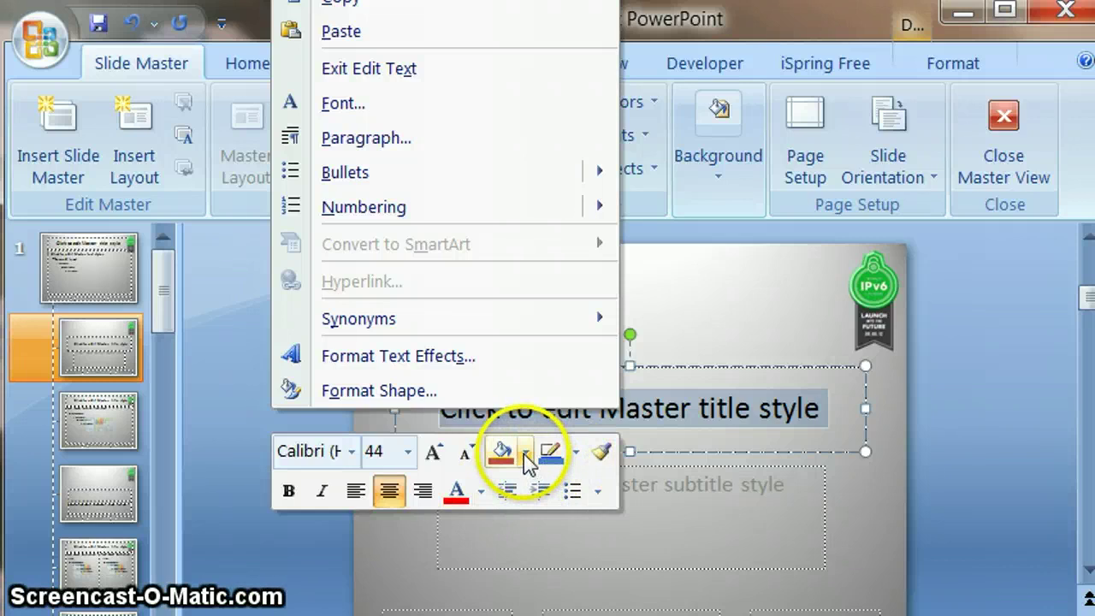
pyautogui.click(480, 496)
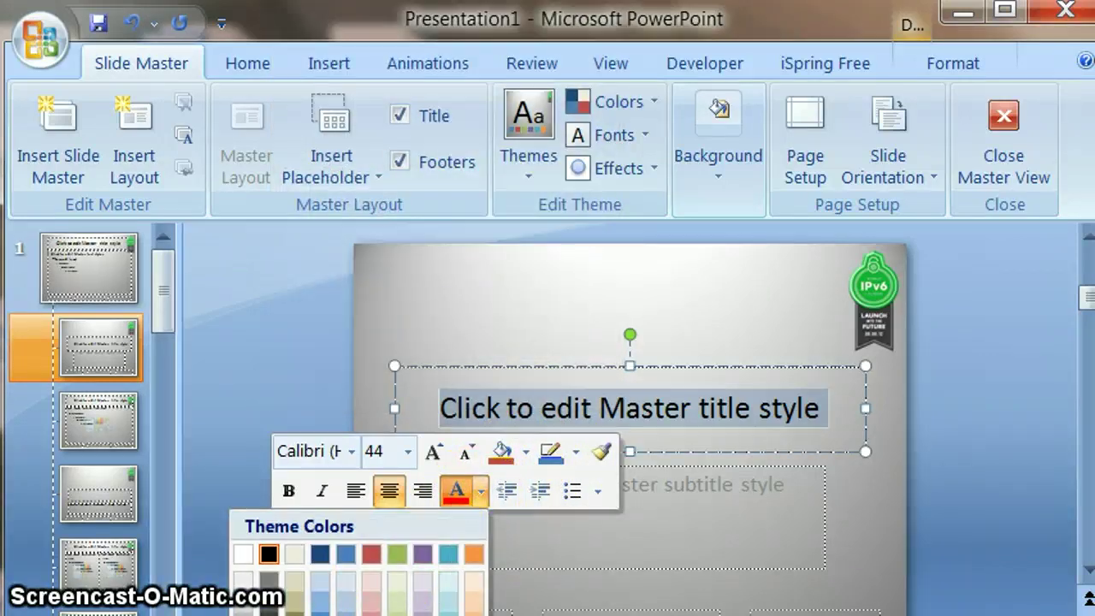
pyautogui.click(397, 554)
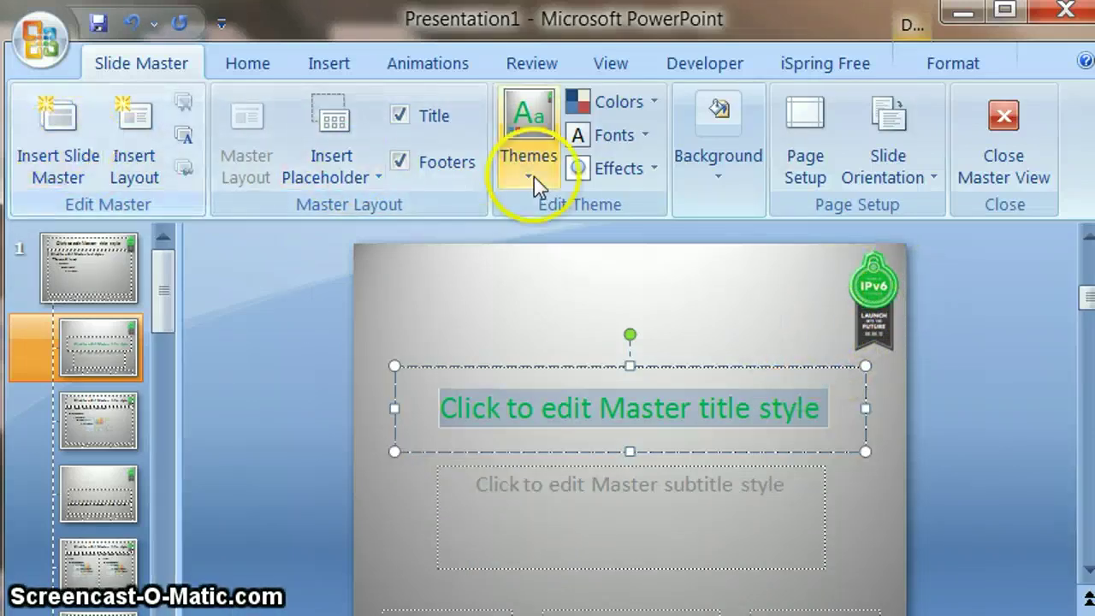
pyautogui.click(1006, 106)
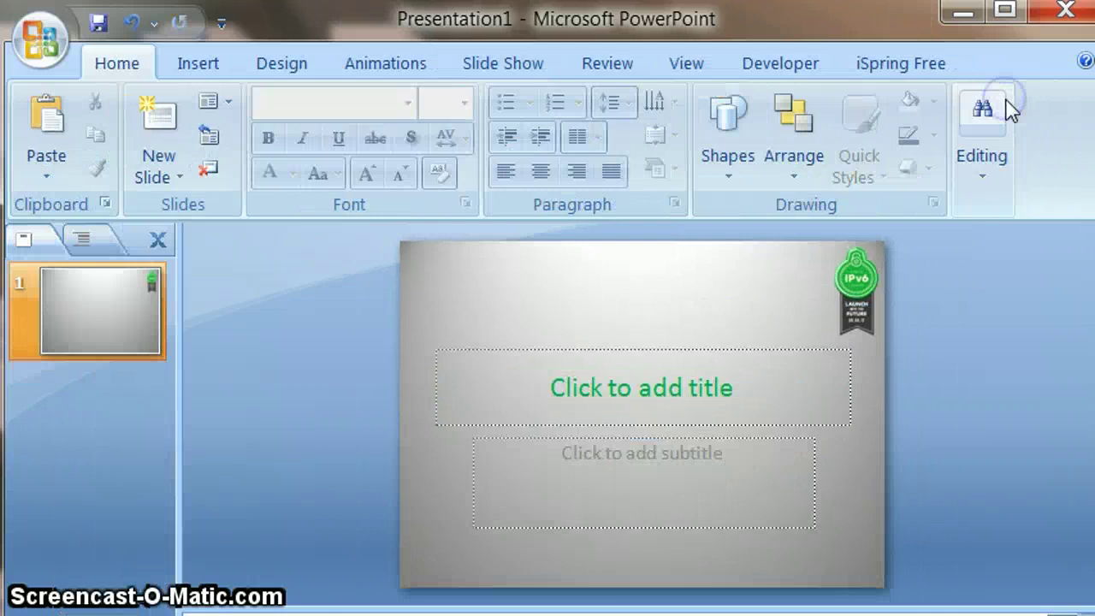
pyautogui.click(616, 398)
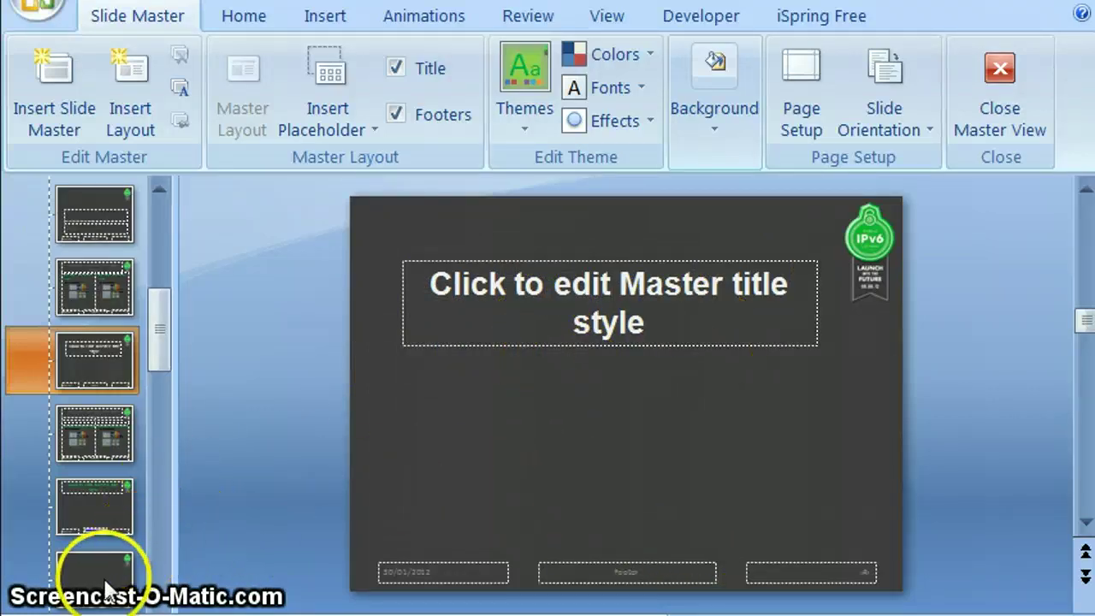
# Move the green-titled layout with the web-link footer directly below the master slide and name it QuestionSlide
pyautogui.moveTo(104, 506); pyautogui.dragTo(110, 302)
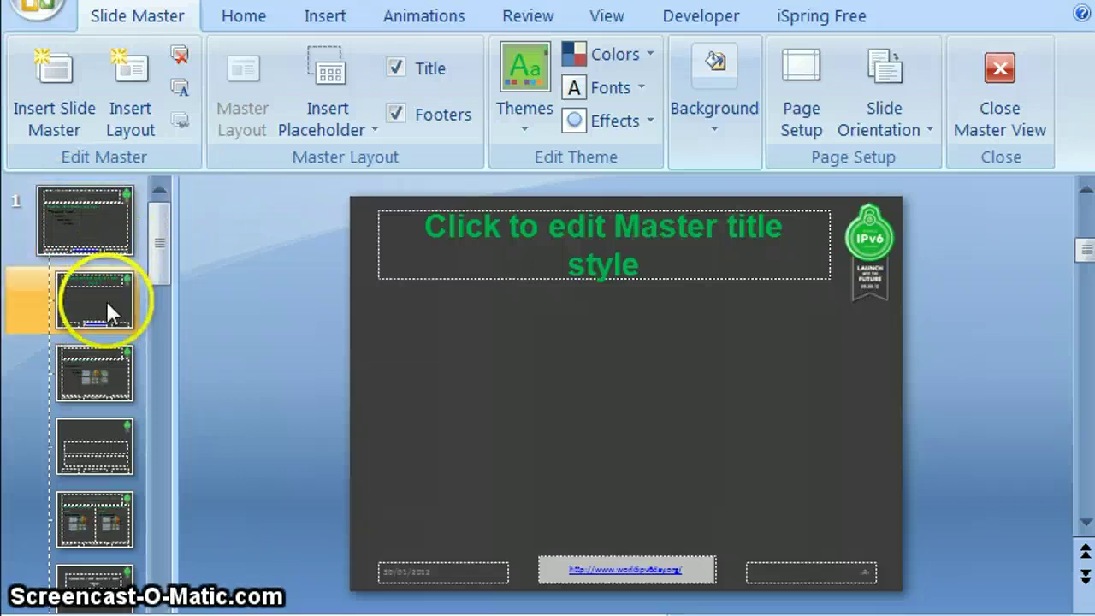
pyautogui.rightClick(108, 318)
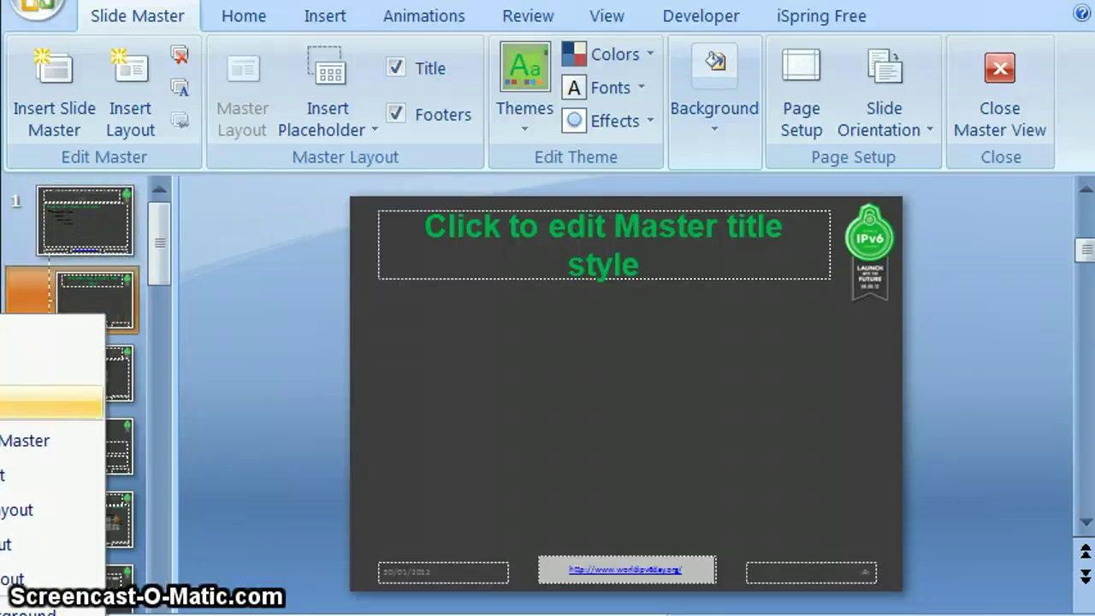
pyautogui.click(25, 579)
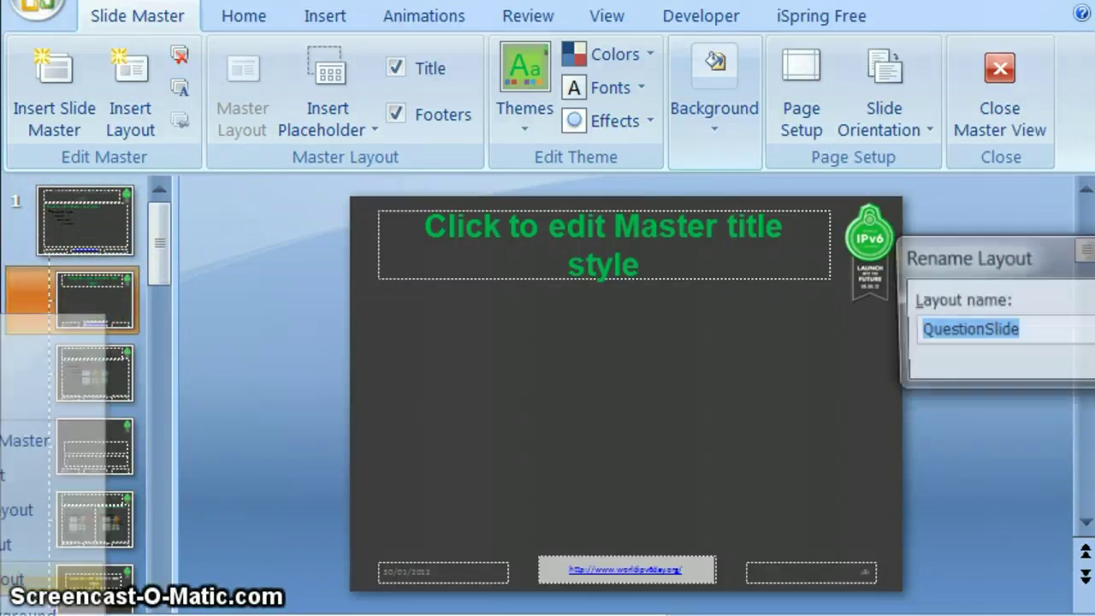
pyautogui.click(967, 331)
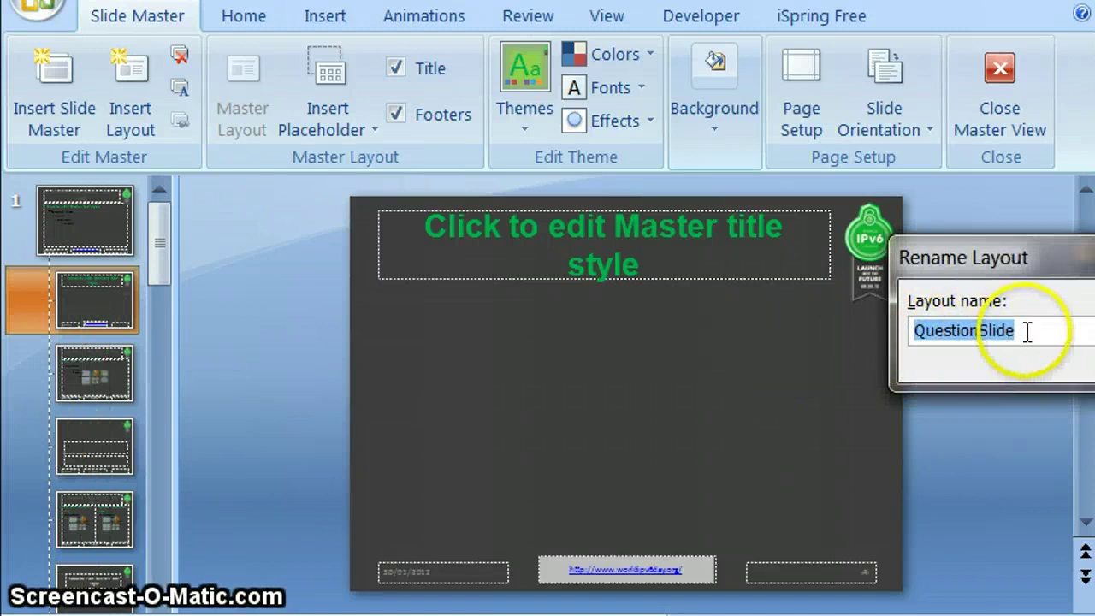
pyautogui.moveTo(1043, 257); pyautogui.dragTo(620, 261)
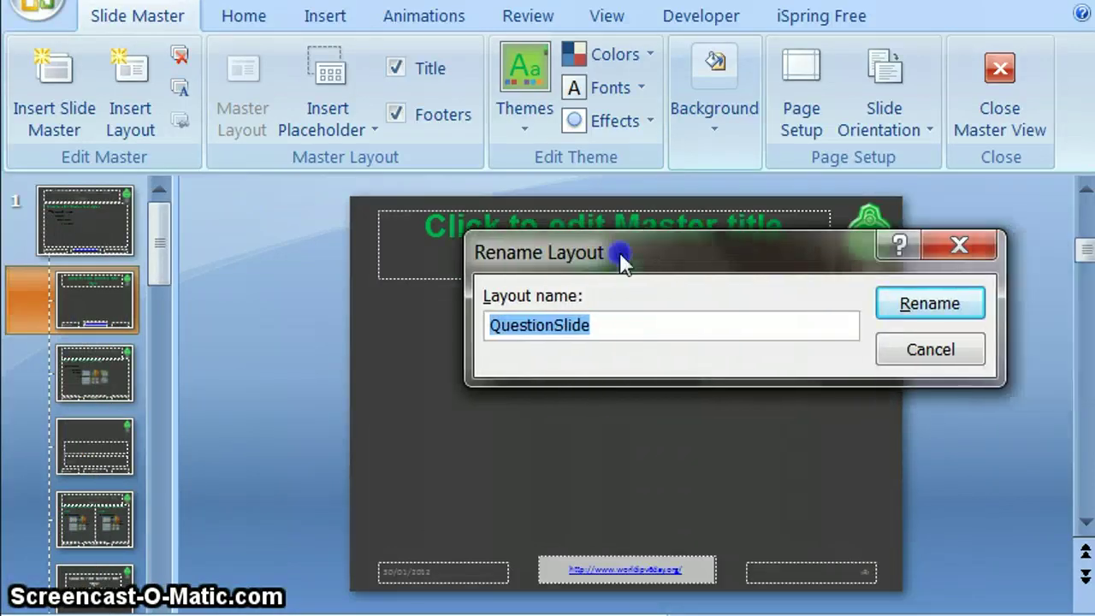
pyautogui.click(962, 315)
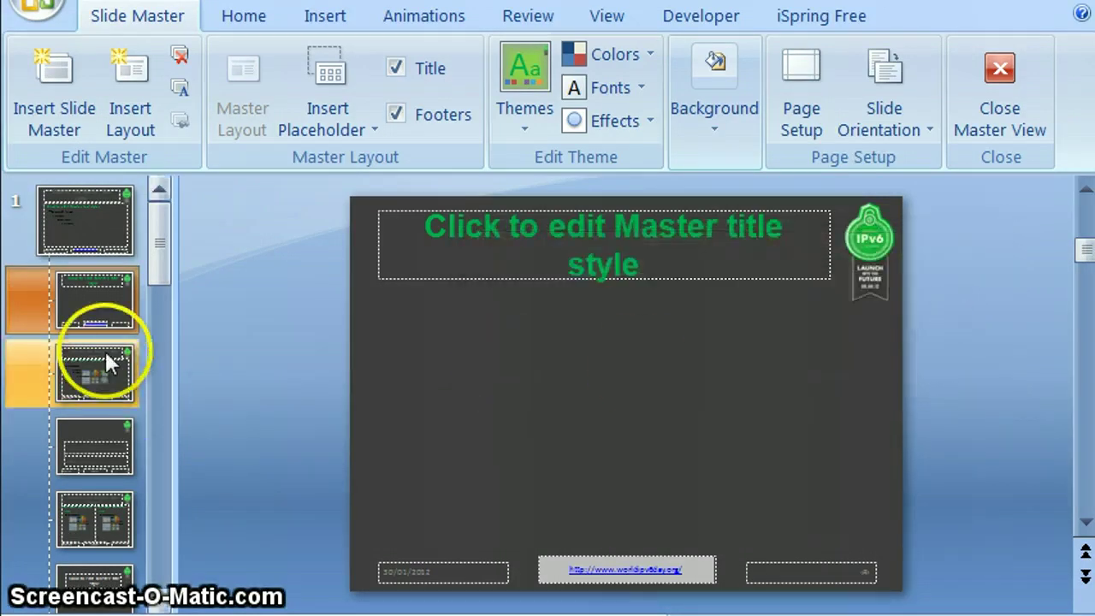
pyautogui.click(129, 331)
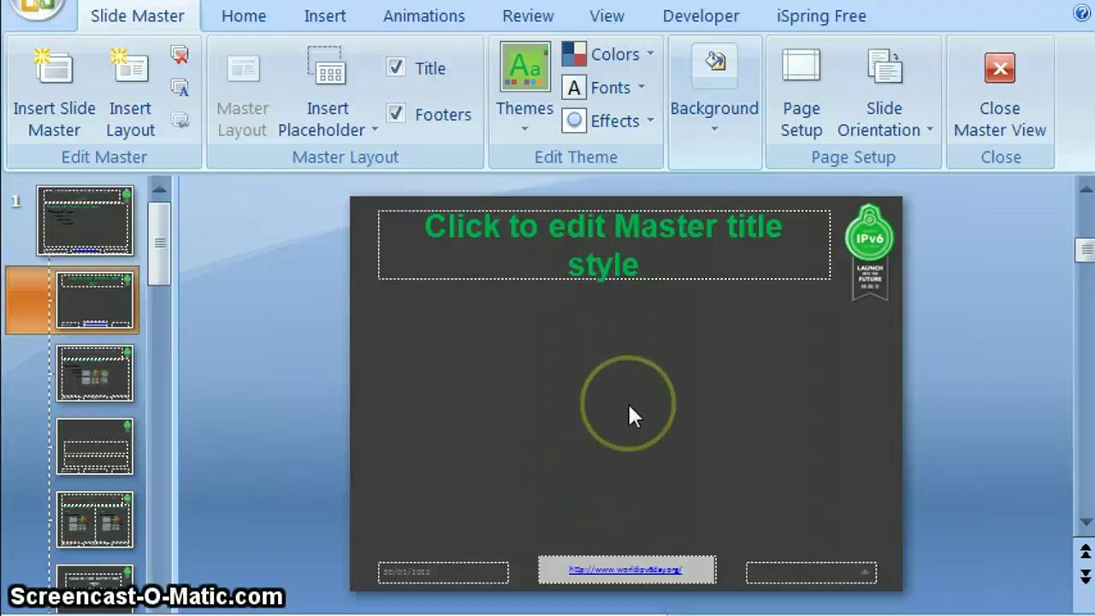
# Close the master view and add a new slide with the QuestionSlide layout after the IP Quiz slide
pyautogui.click(997, 81)
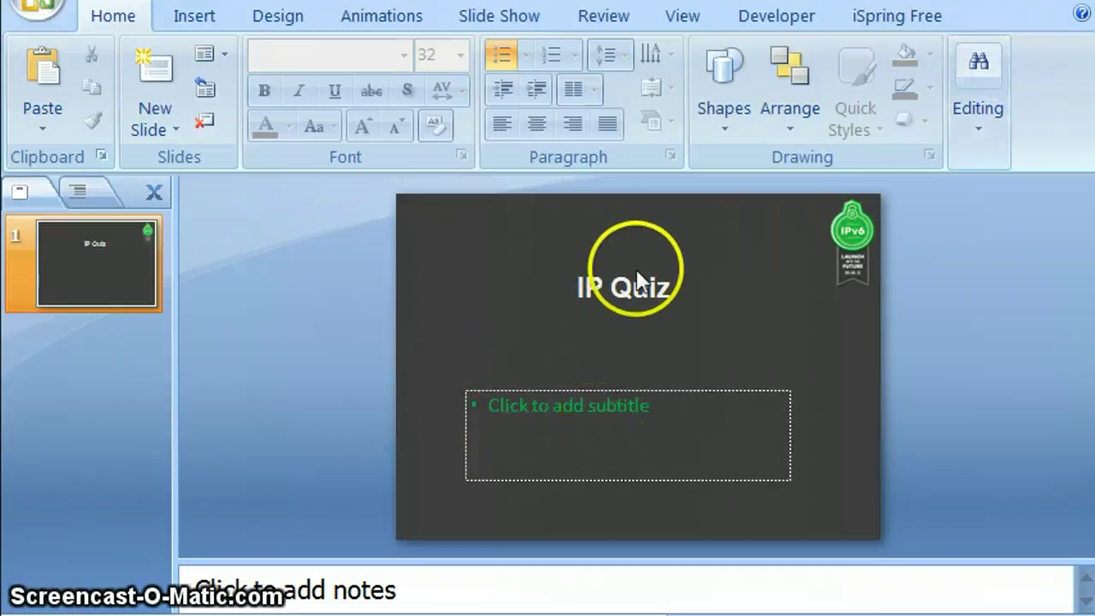
pyautogui.click(103, 319)
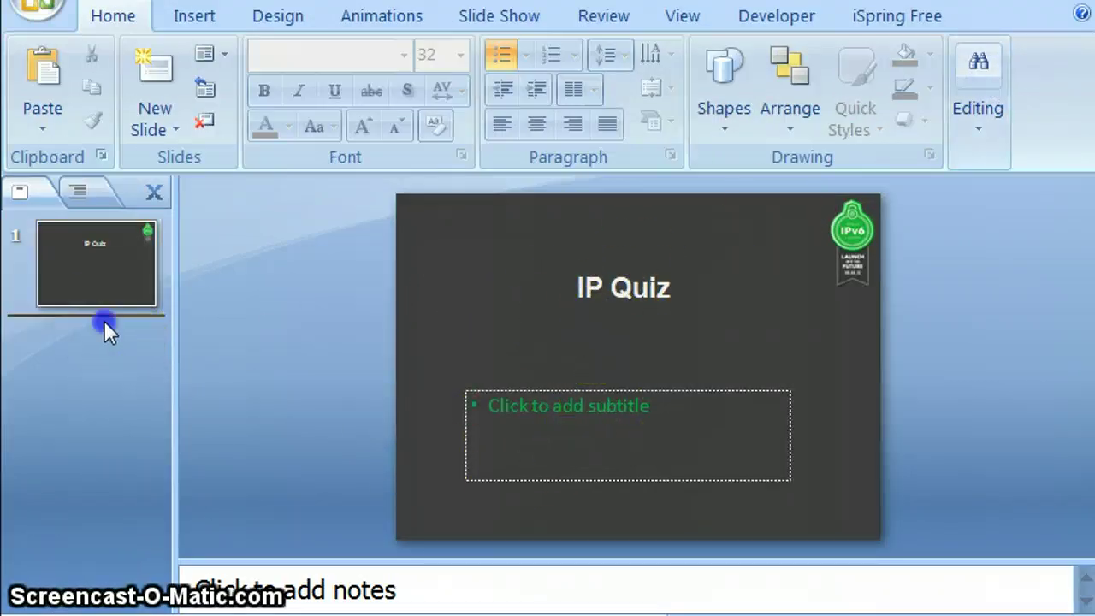
pyautogui.click(160, 123)
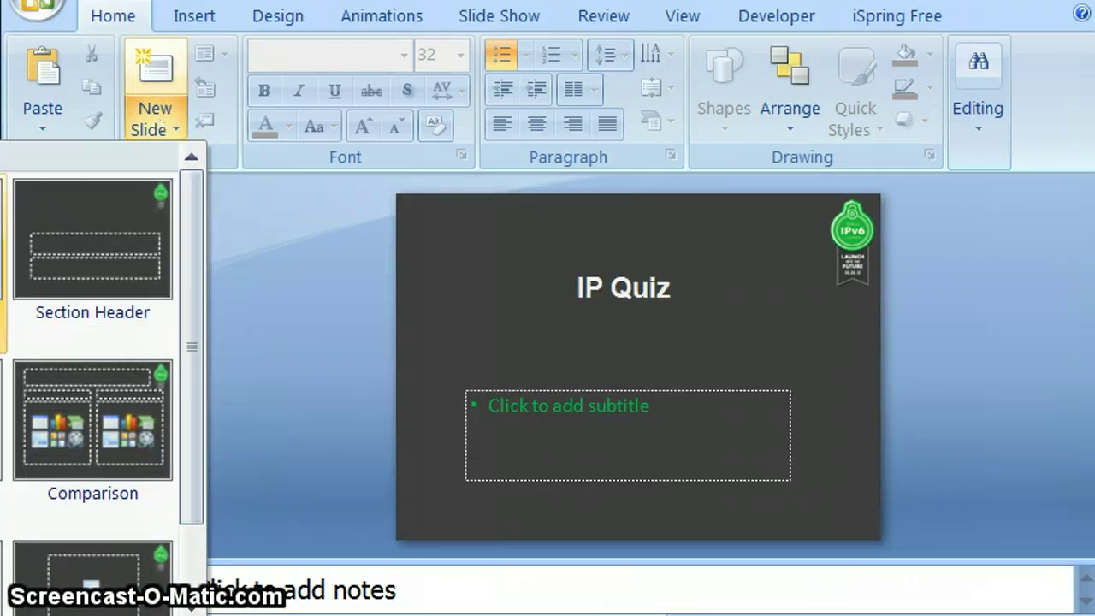
pyautogui.click(93, 582)
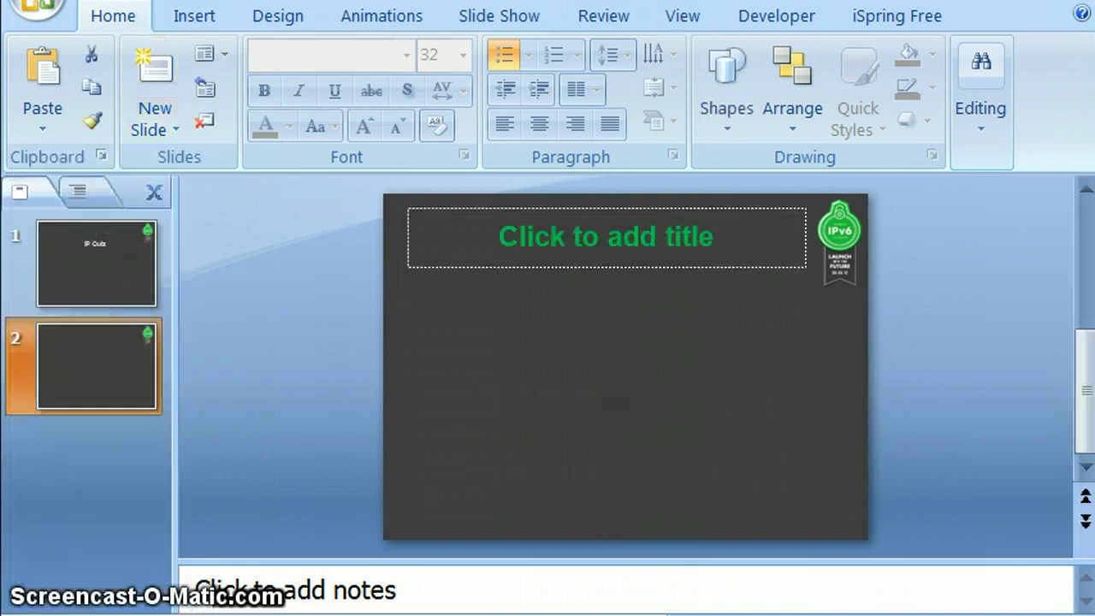
# Enter "What does IP stand for?" as the title of the second slide
pyautogui.click(604, 242)
pyautogui.click(753, 238)
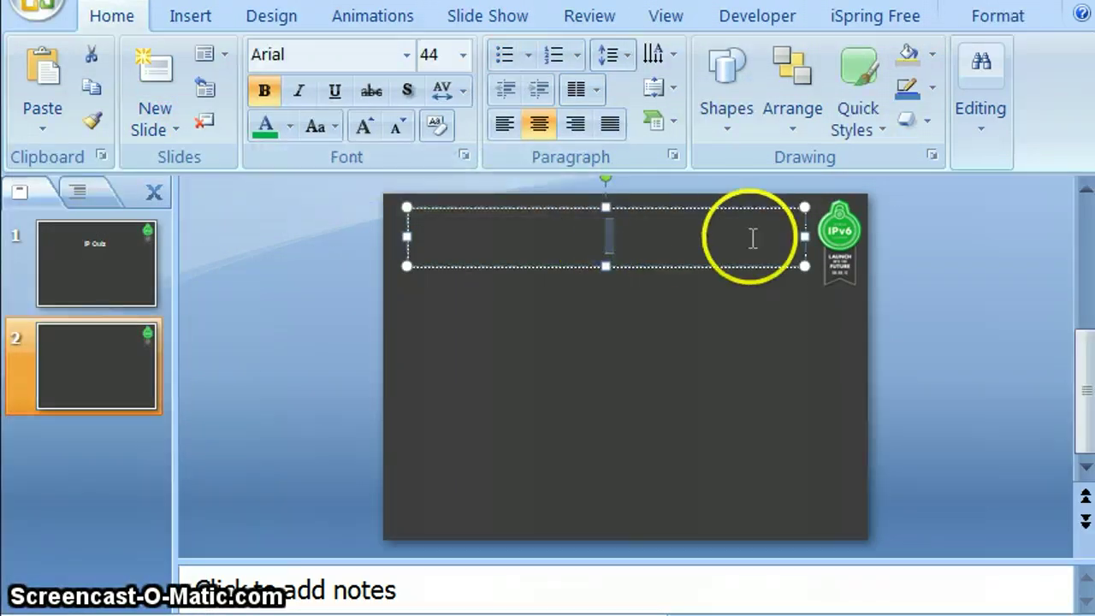
pyautogui.click(753, 239)
pyautogui.write('What d')
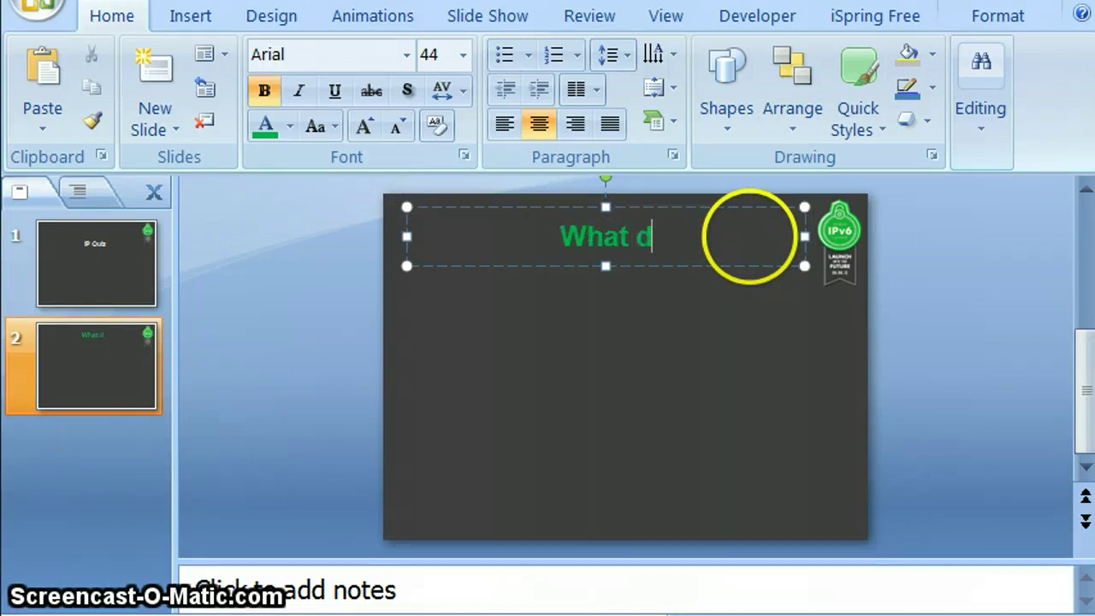
pyautogui.write('oes IP ')
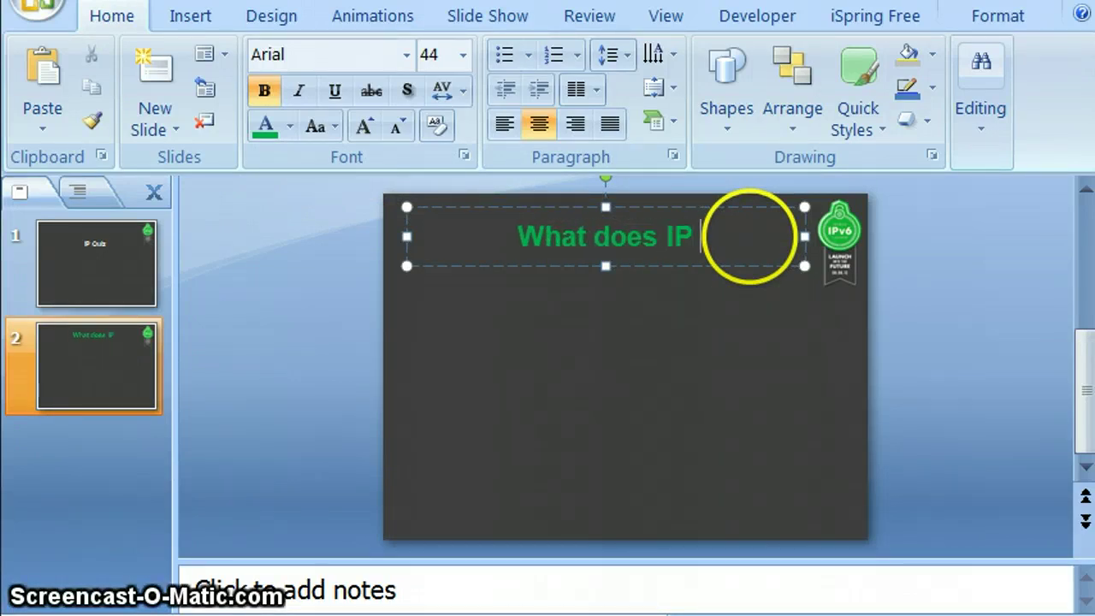
pyautogui.write('stand f')
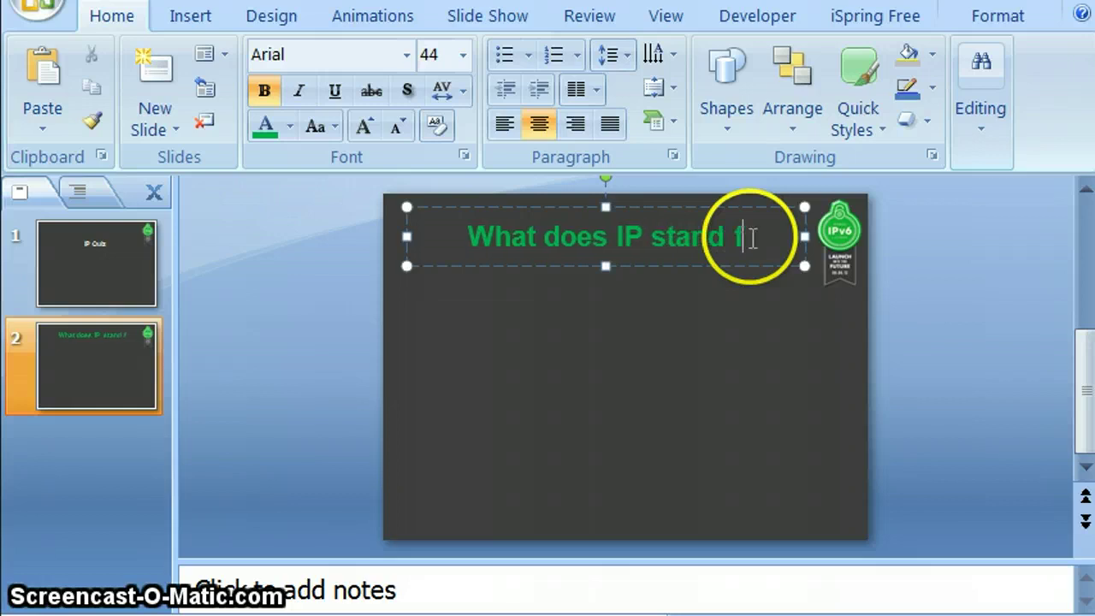
pyautogui.write('or?')
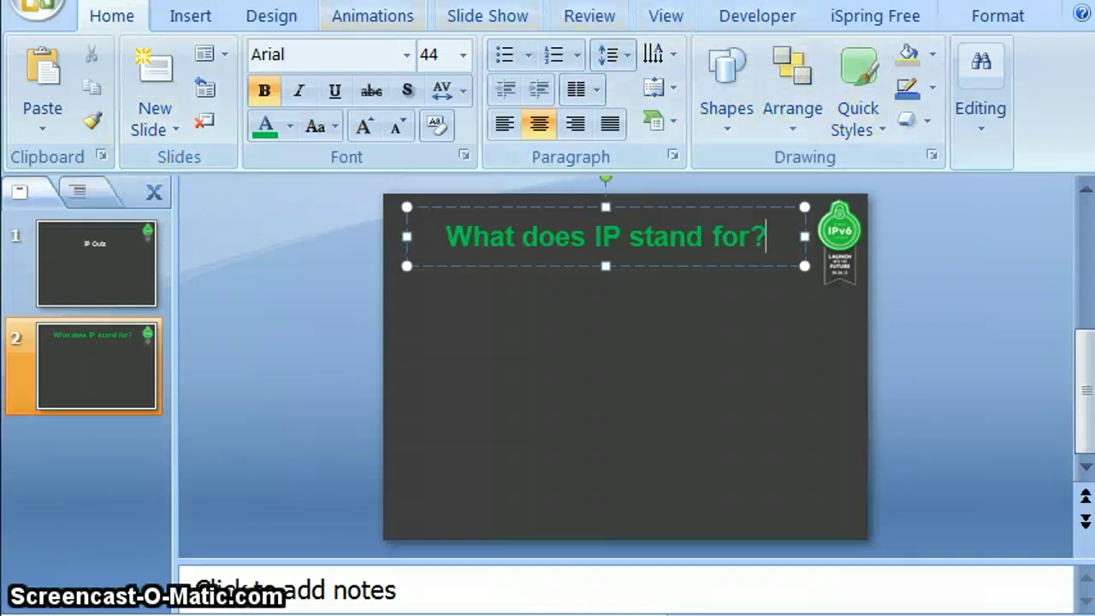
# Reopen the slide master view and select all the title text on the QuestionSlide layout
pyautogui.click(660, 21)
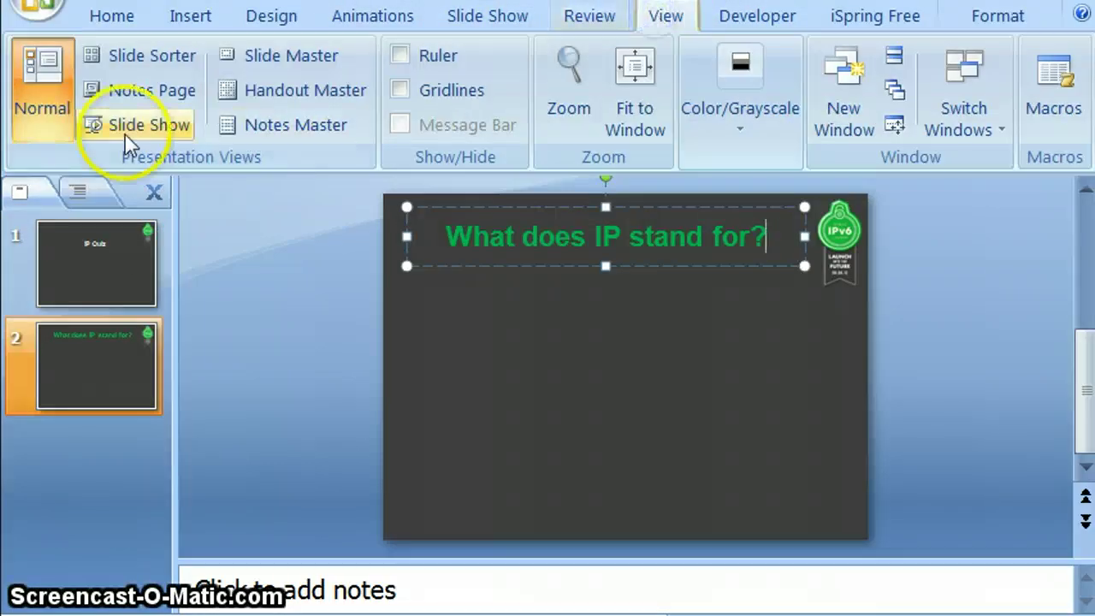
pyautogui.click(272, 57)
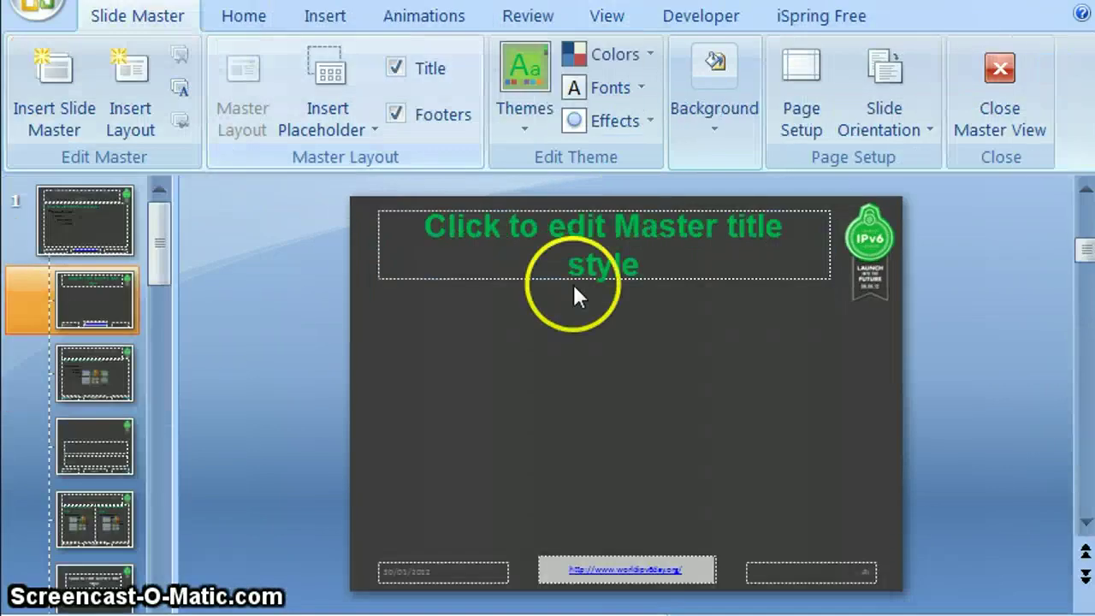
pyautogui.click(612, 231)
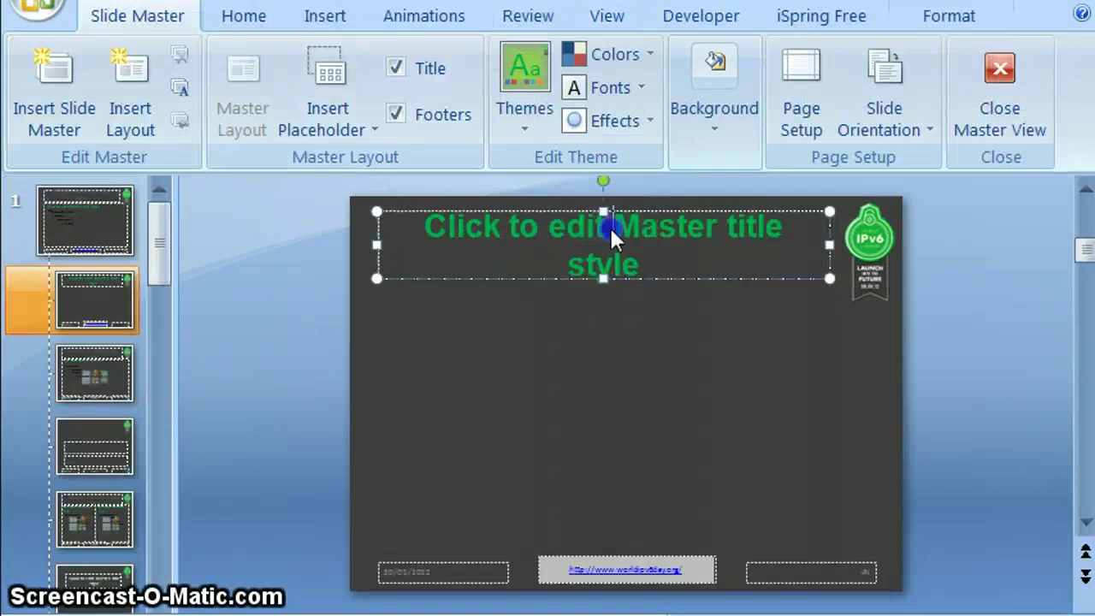
pyautogui.hotkey('ctrl', 'a')
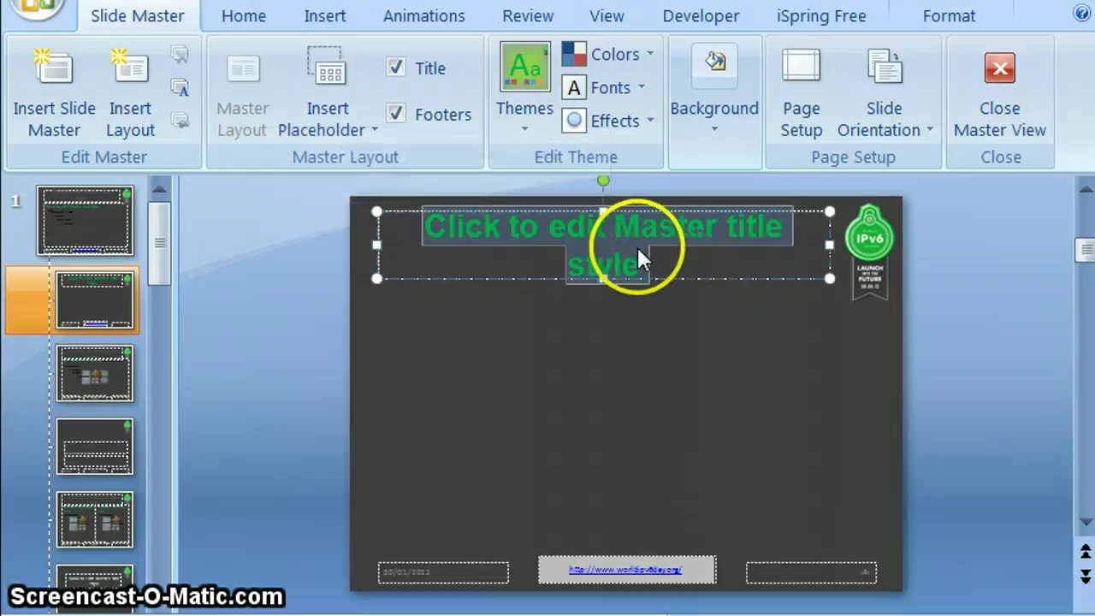